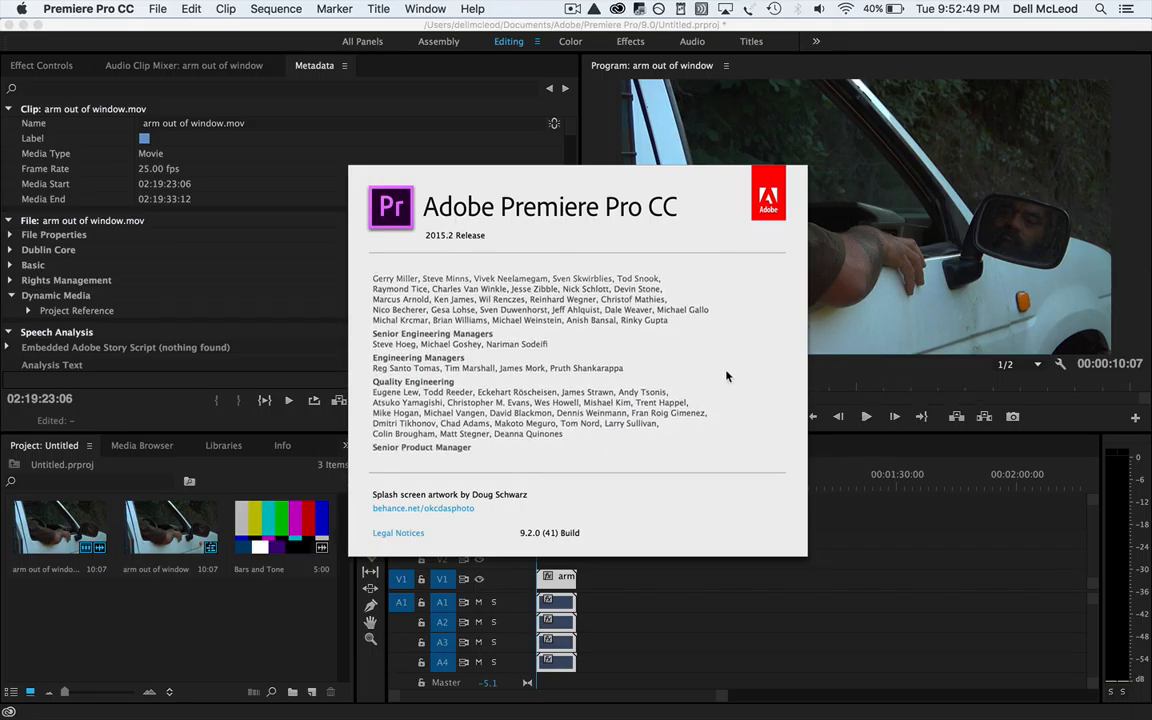
Step: Open the media export settings for the arm out of window sequence and set the format to H.264
click(675, 380)
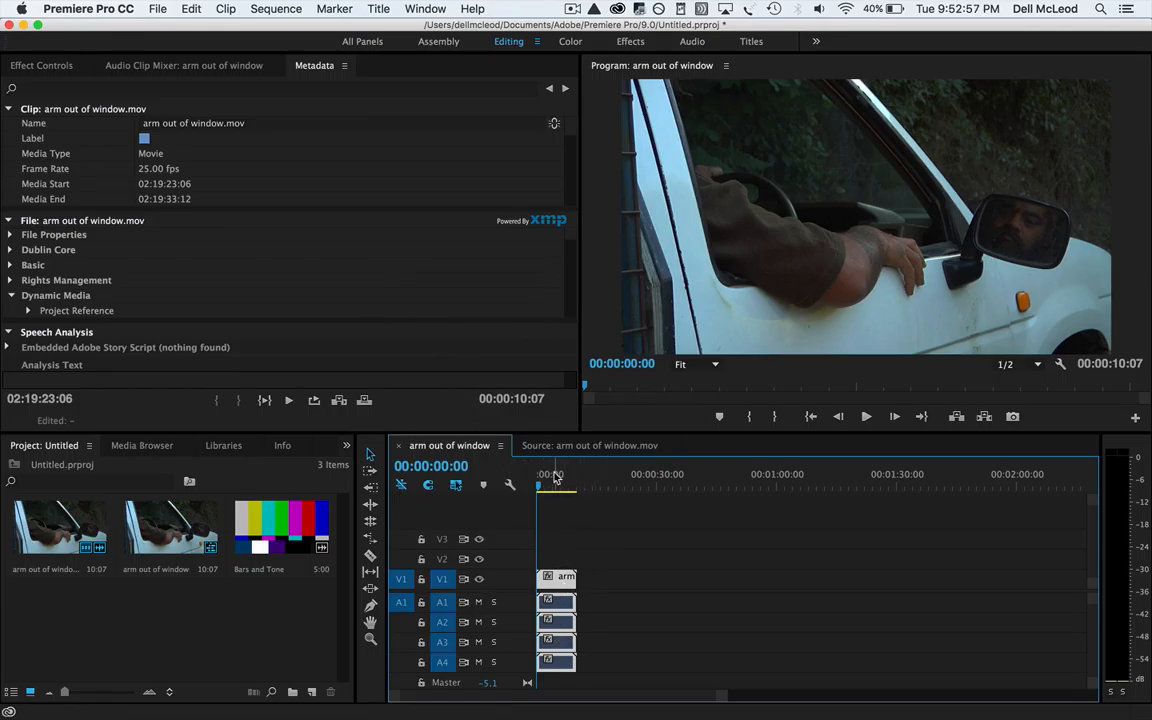
click(155, 9)
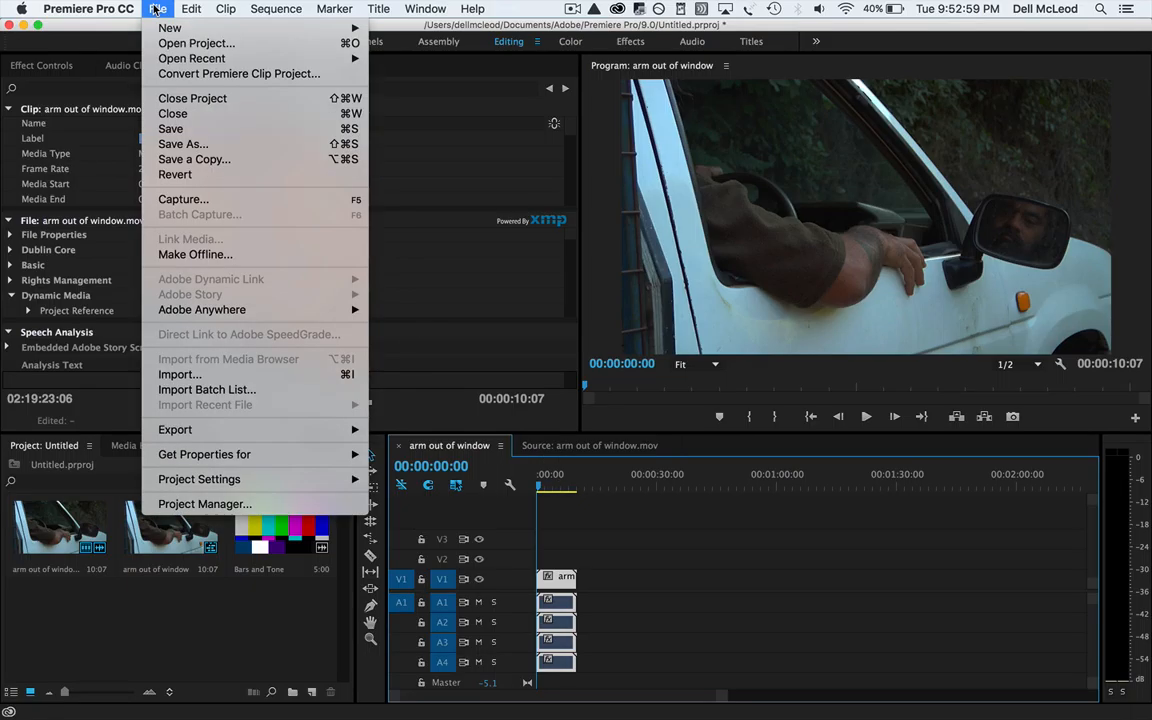
mouse_move(215, 432)
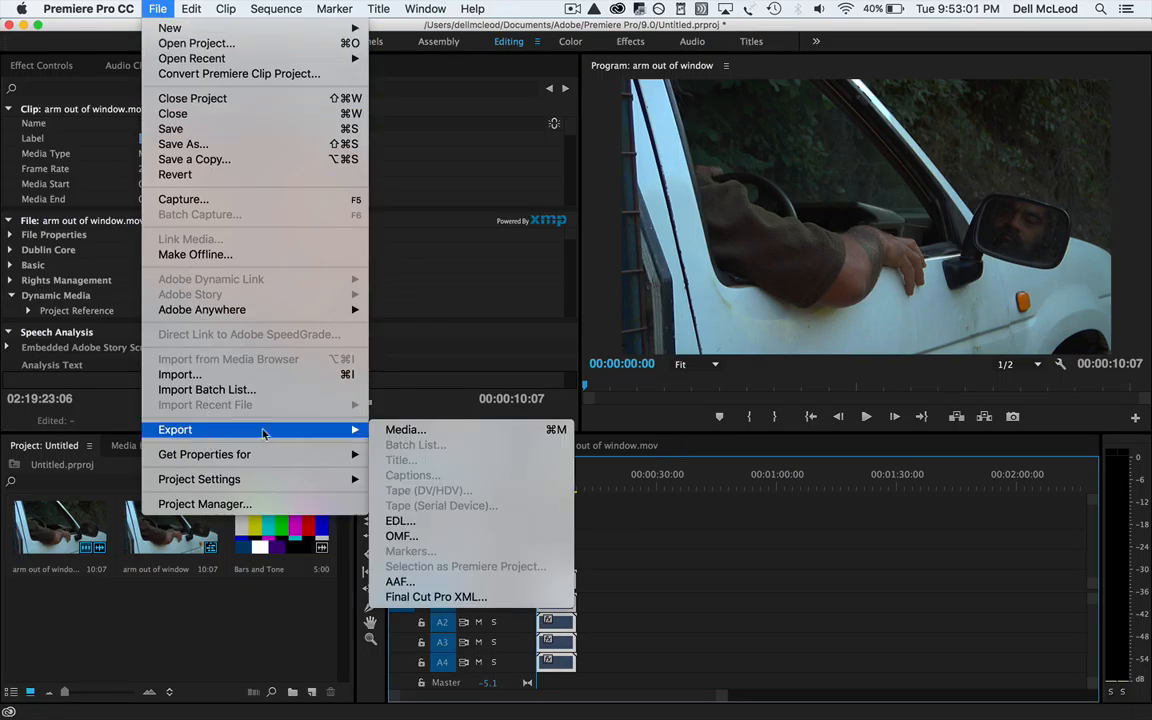
click(405, 432)
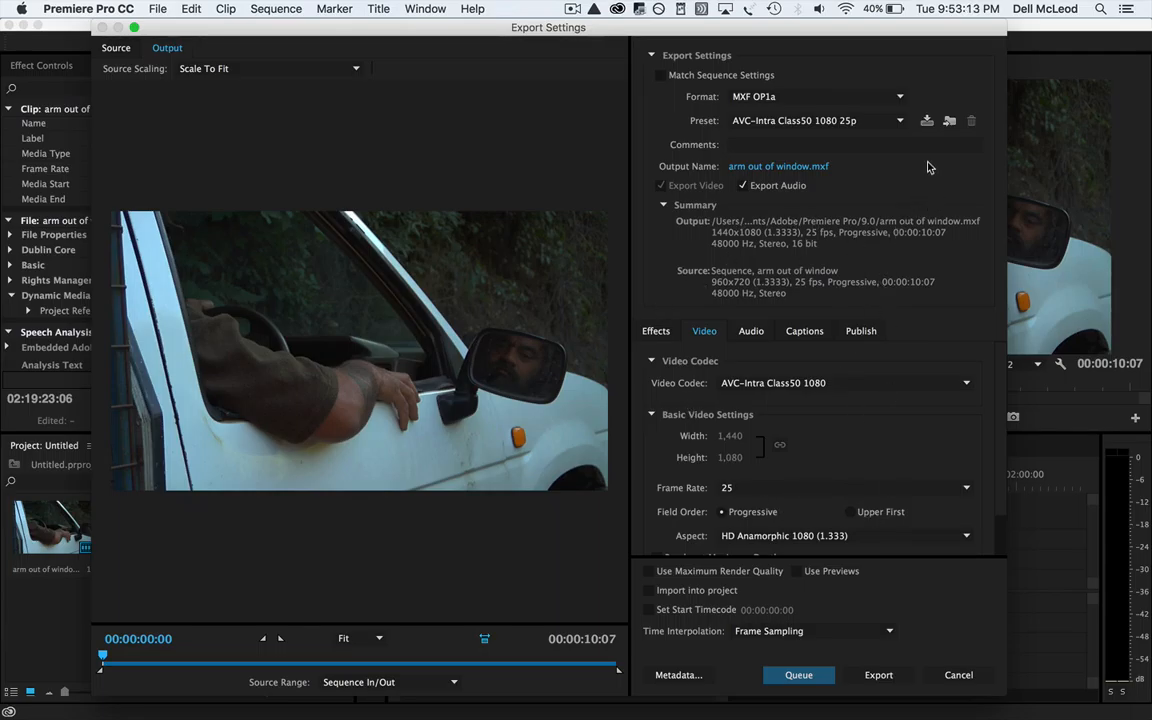
click(898, 98)
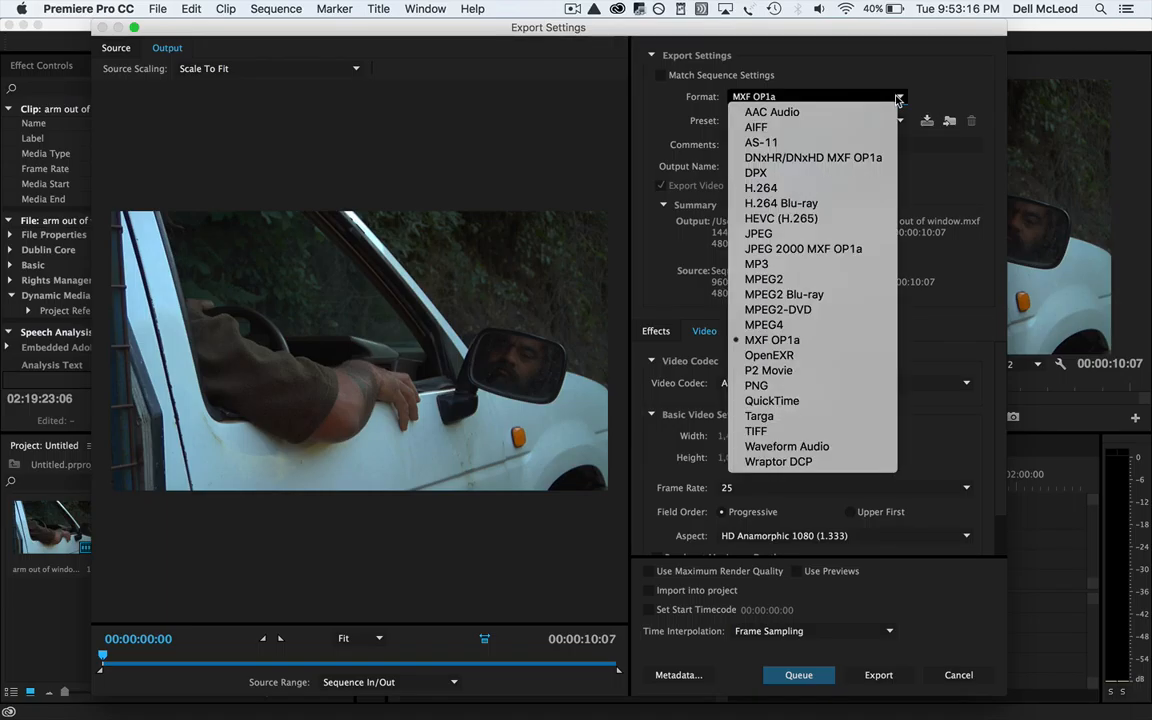
click(808, 187)
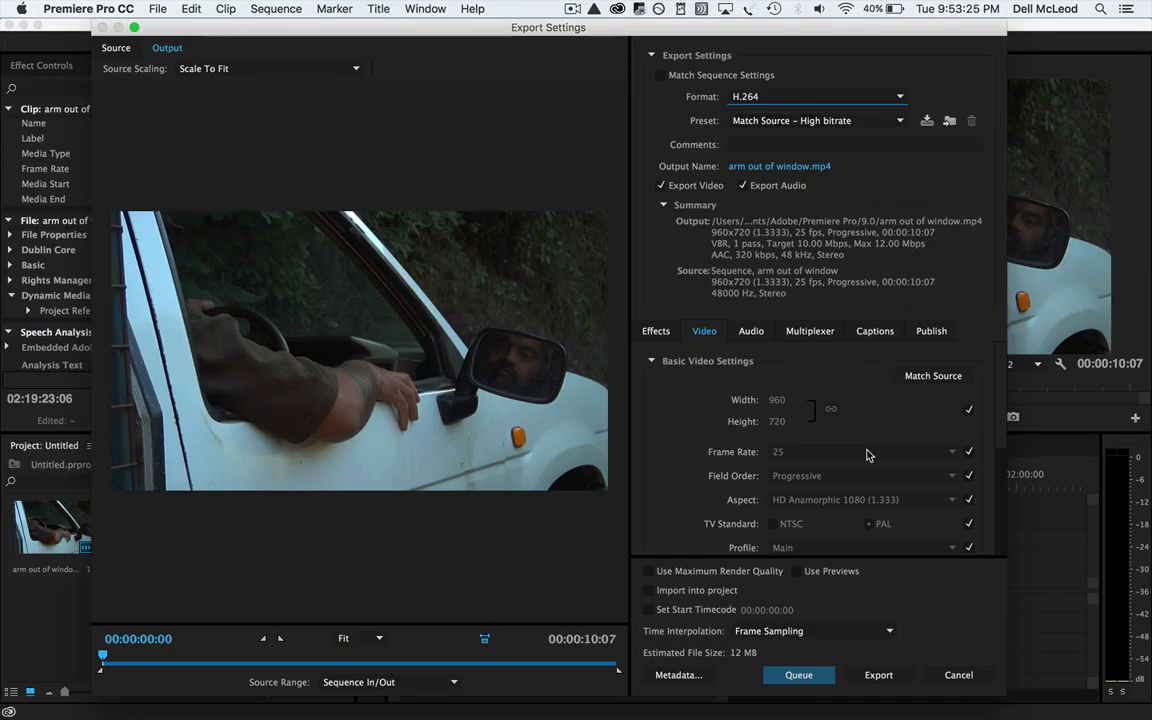
Step: Choose the Match Source - Medium bitrate preset and check the output file's name and save location without changing them
click(859, 122)
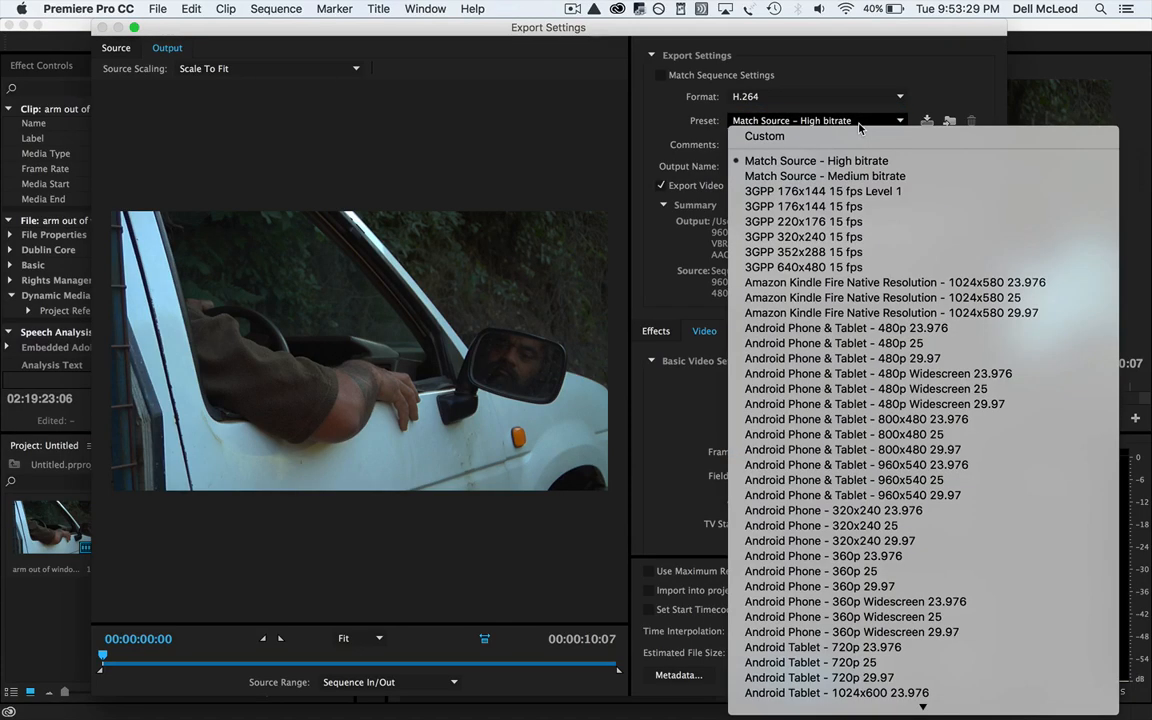
scroll(883, 315, down, 10)
scroll(883, 315, up, 10)
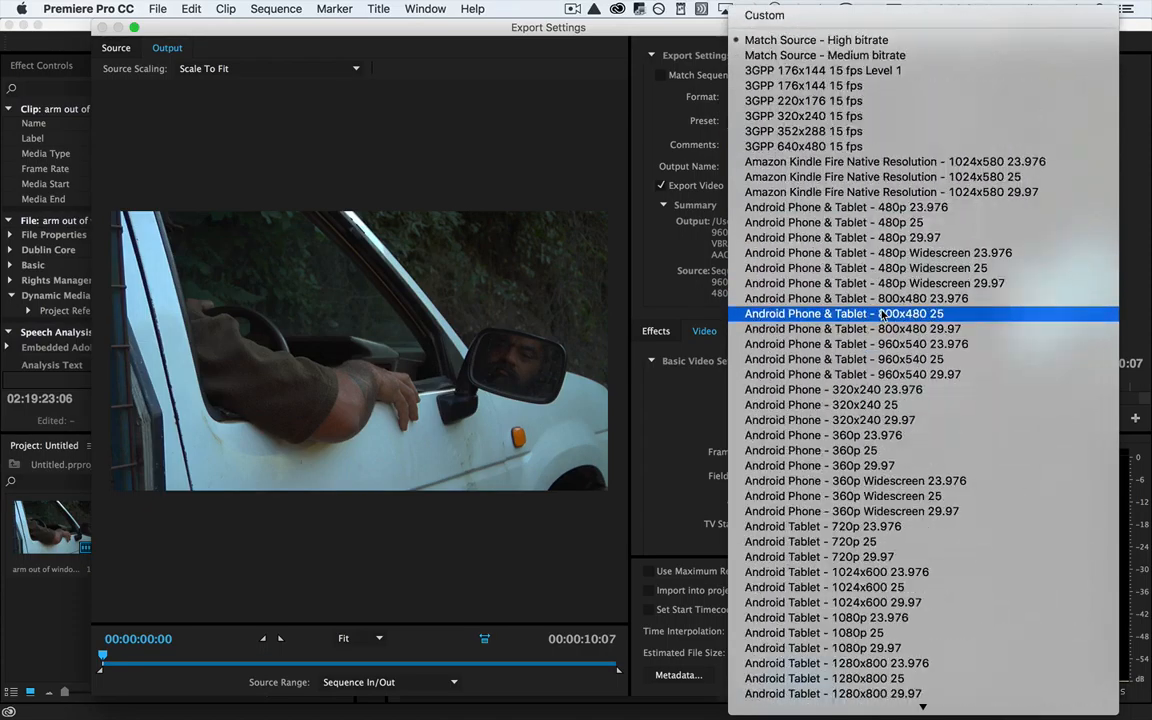
click(858, 42)
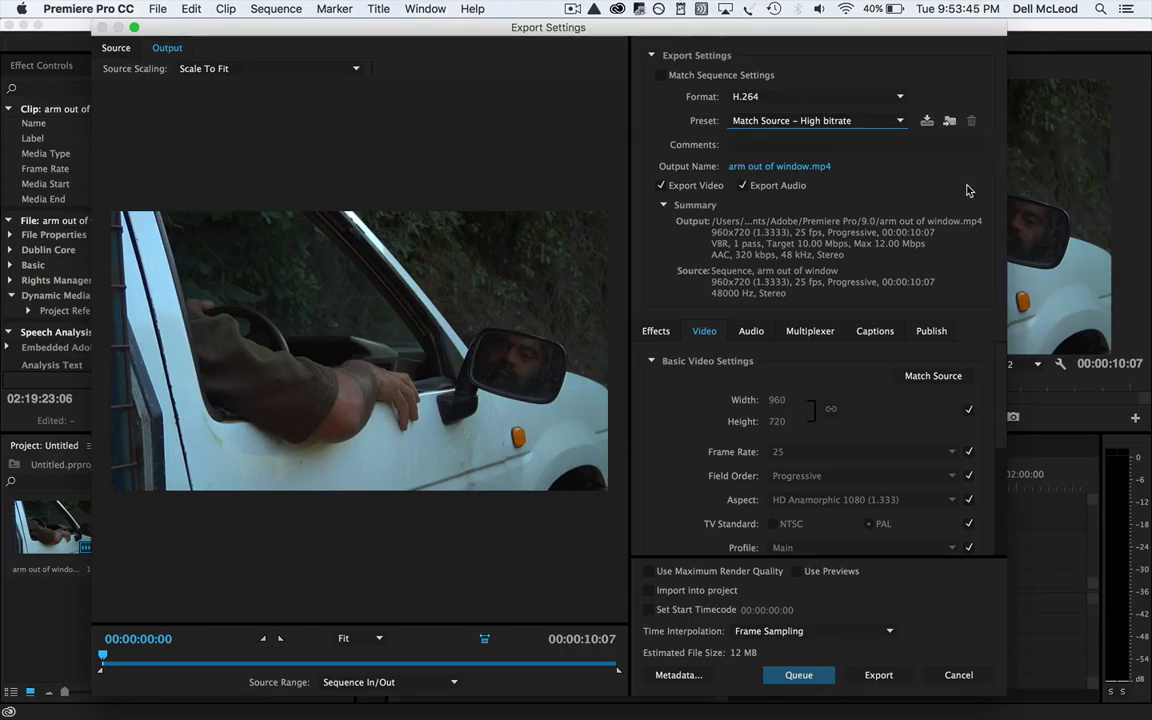
click(895, 121)
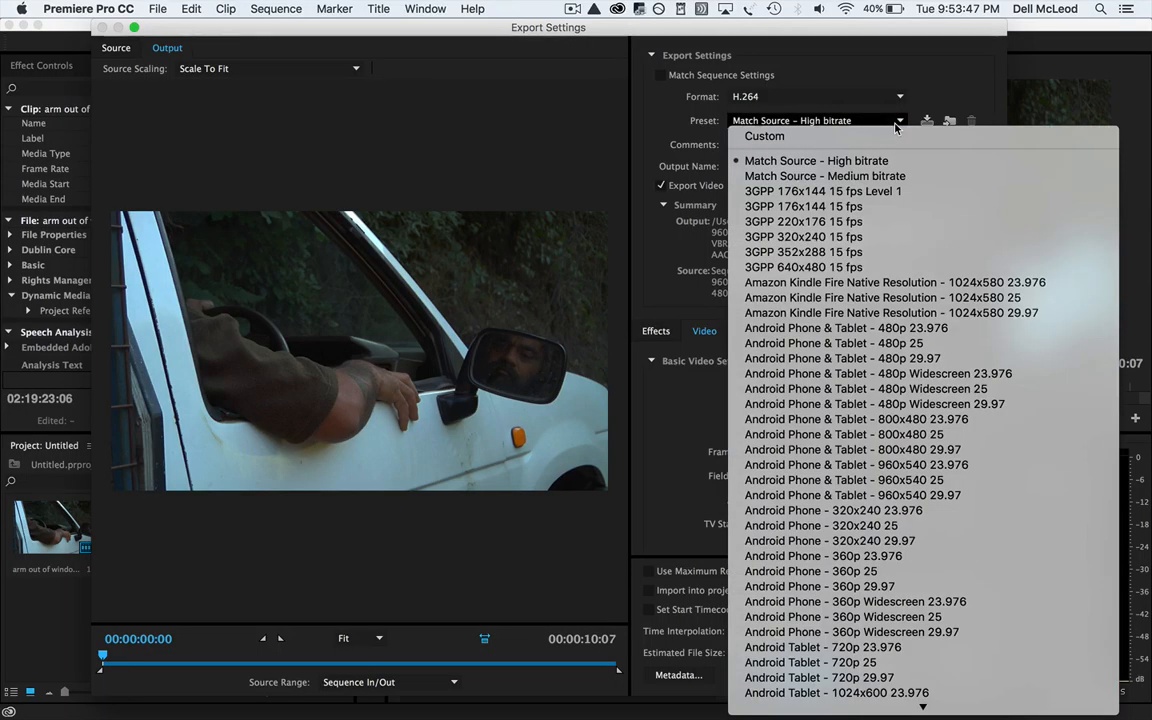
click(857, 177)
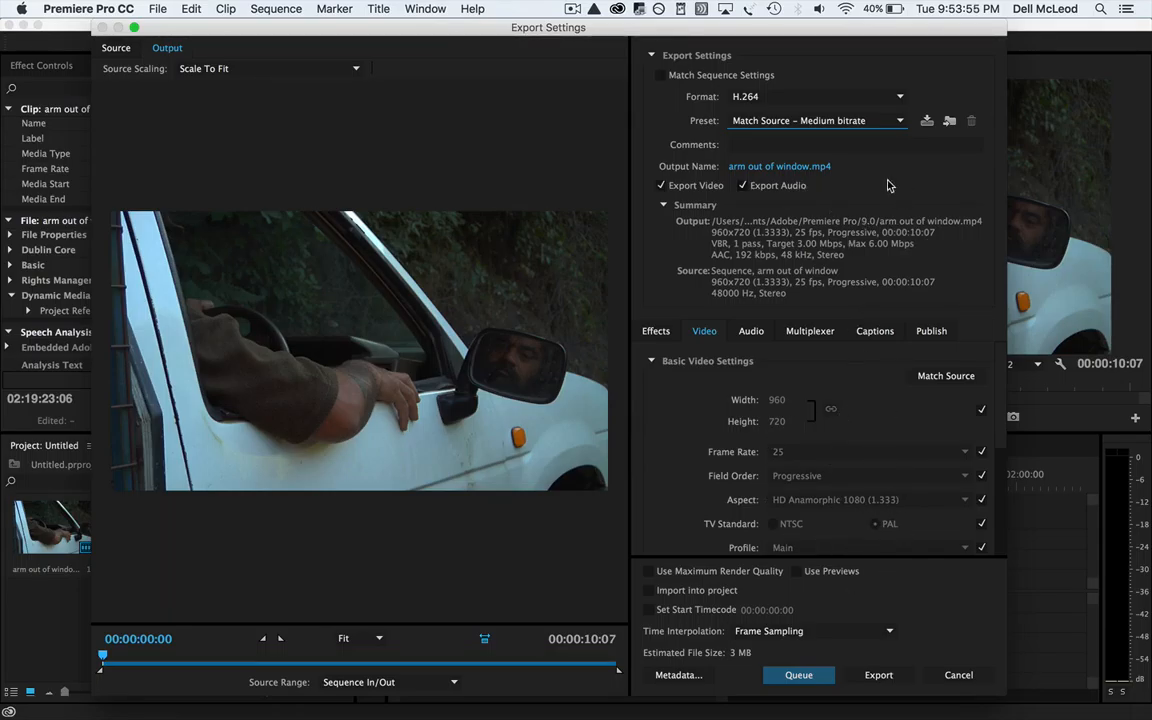
click(787, 168)
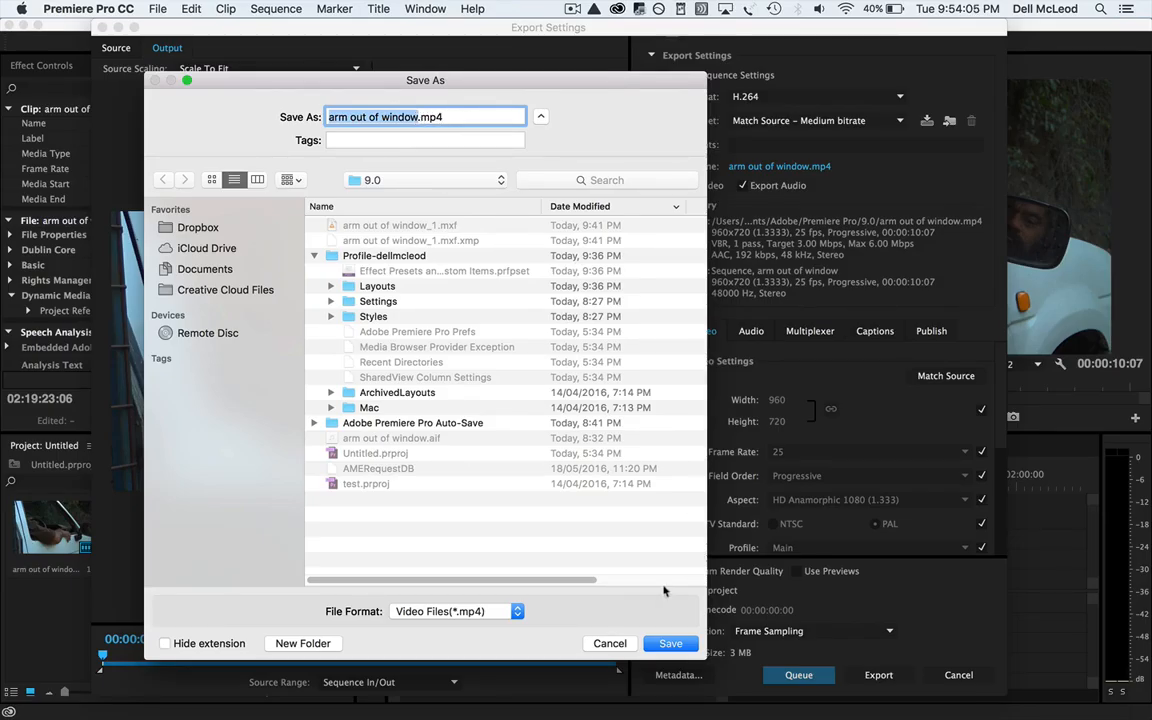
click(615, 646)
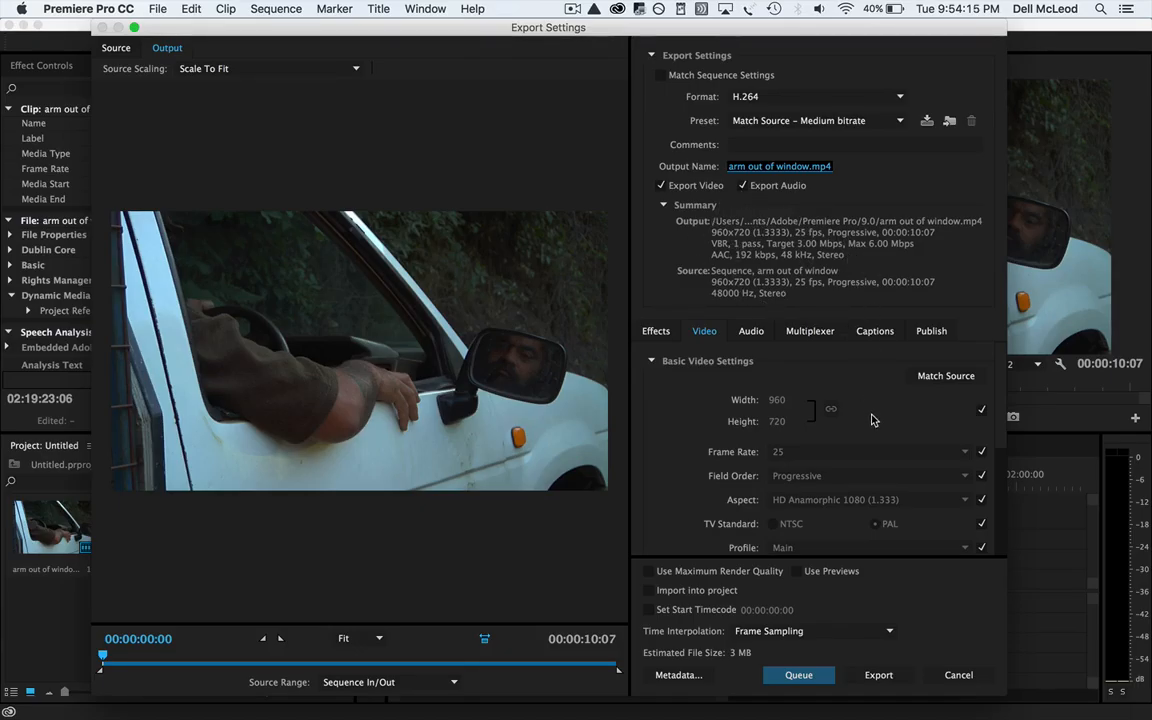
Step: Match the video settings to the source, then unlock the frame size and set the width to 240 with linked proportions
click(943, 382)
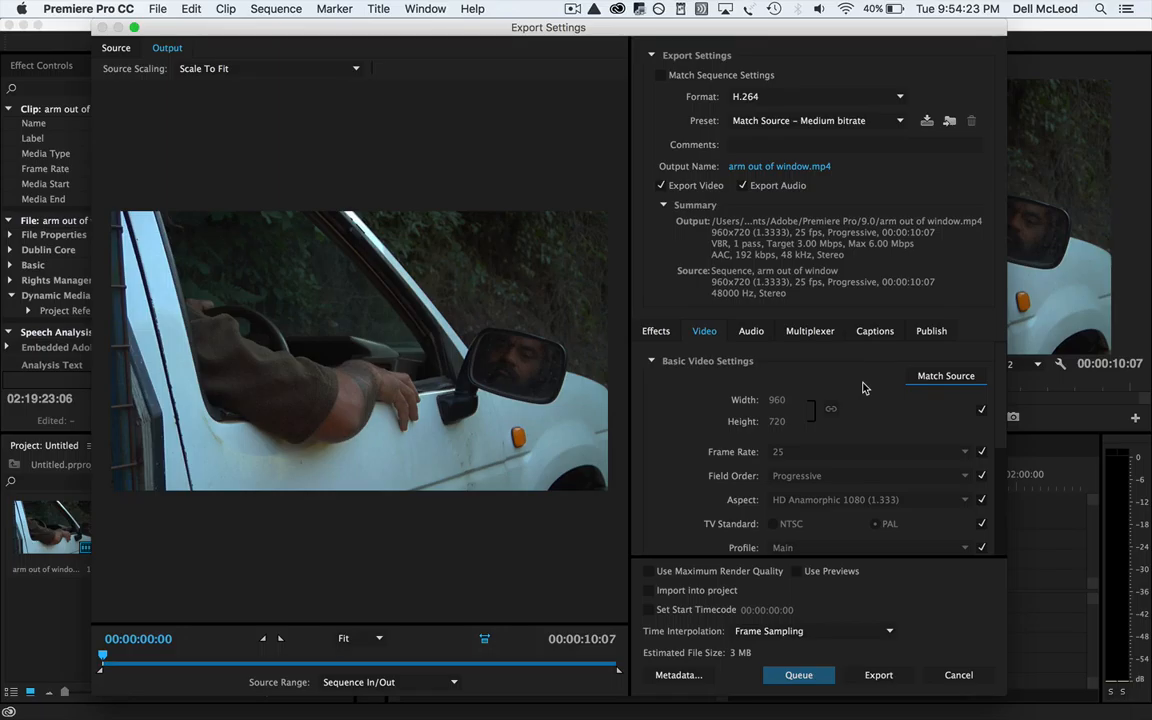
click(981, 414)
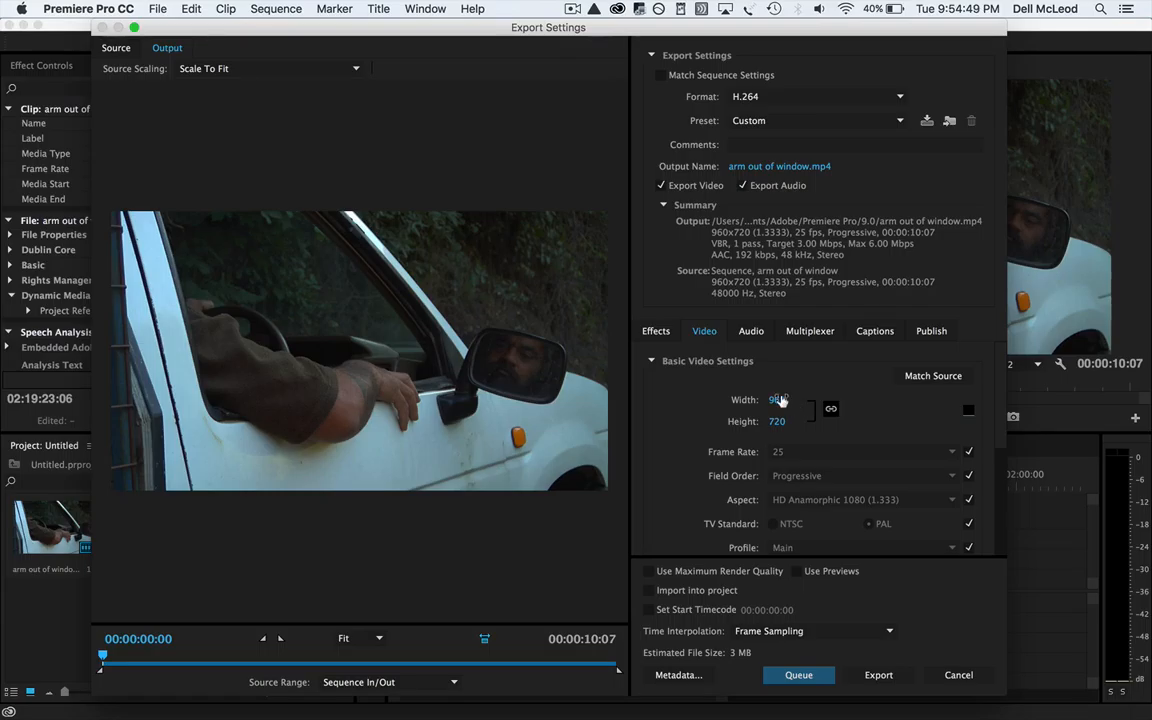
click(772, 400)
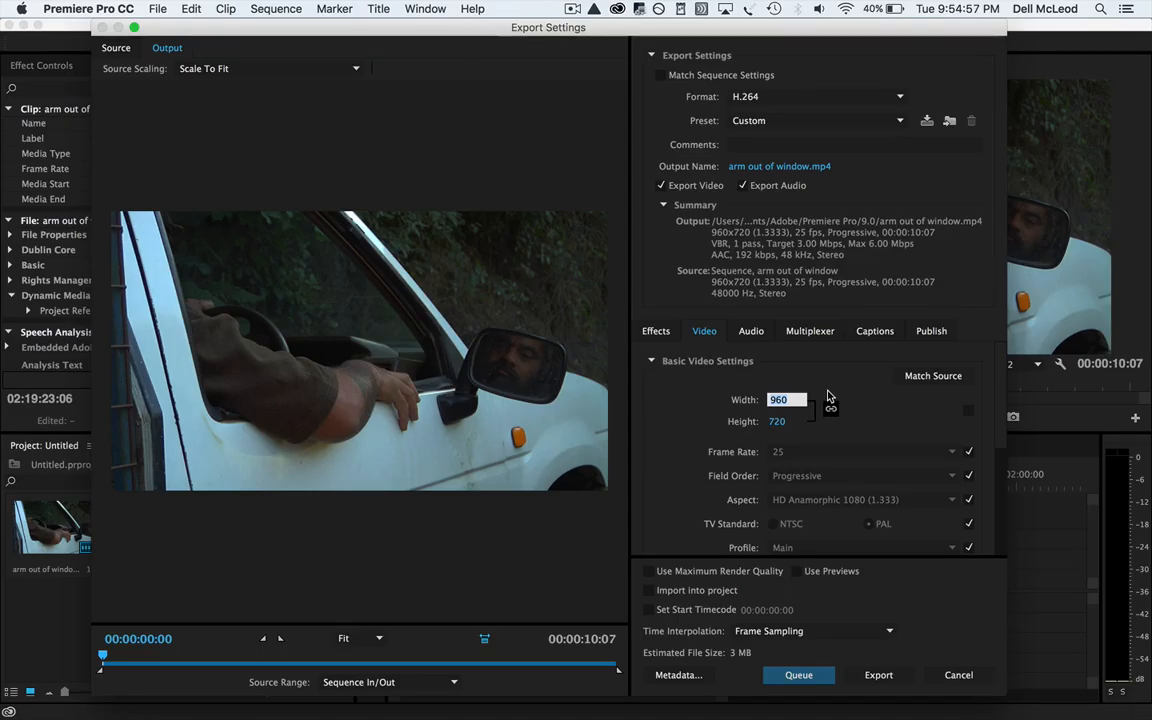
text(240)
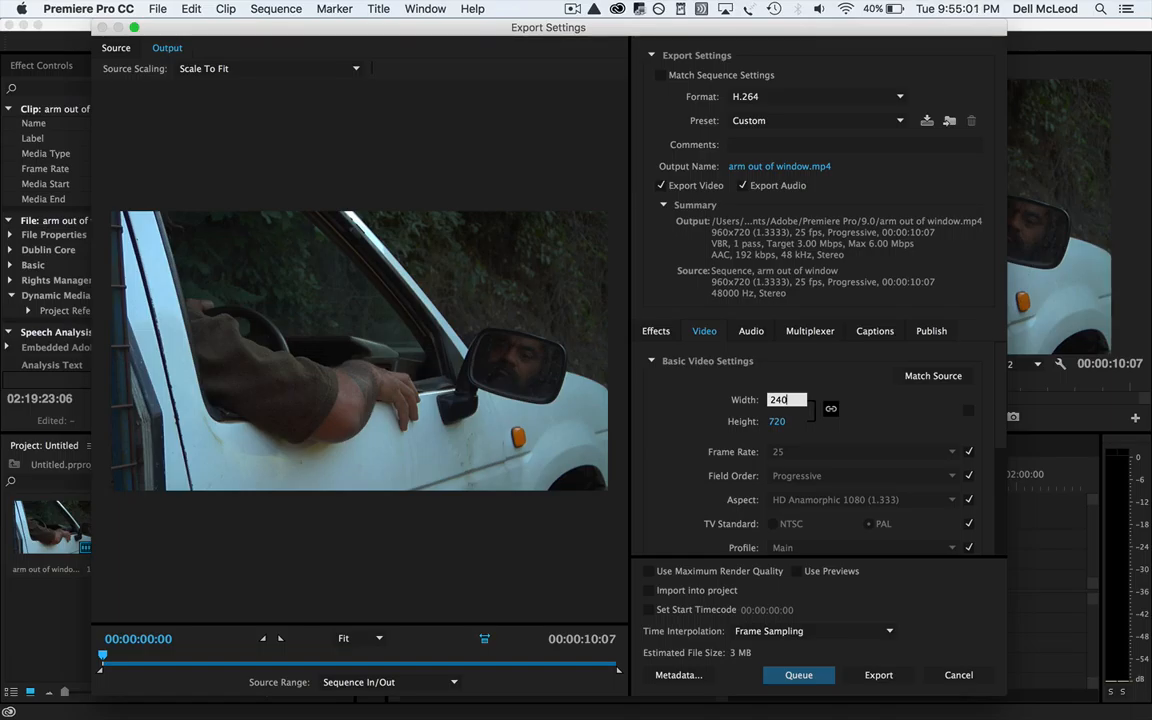
key(Return)
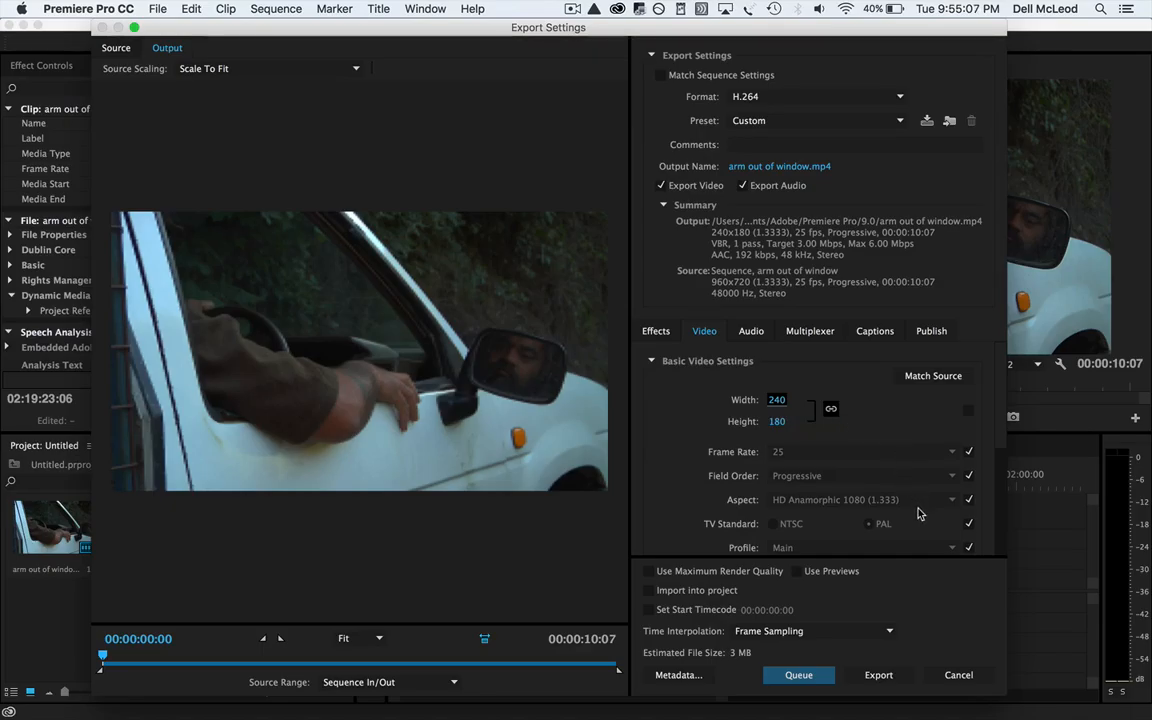
Step: Look through the basic video and bitrate settings and compare the source picture with the output preview
scroll(912, 518, down, 5)
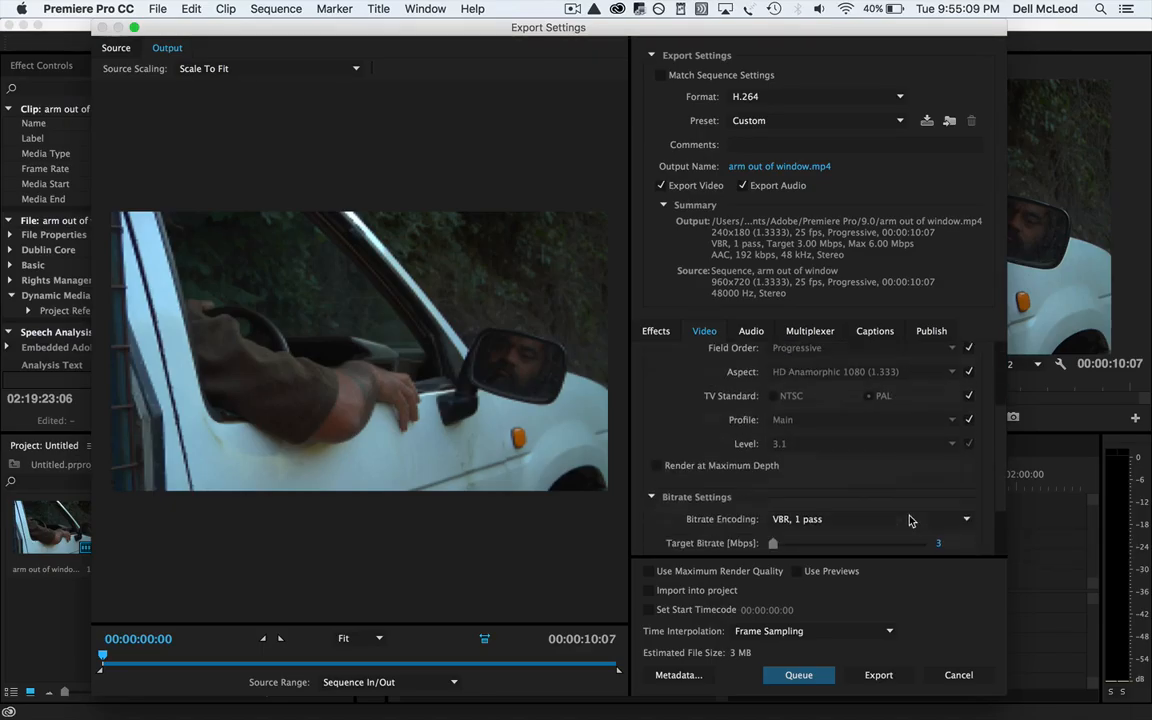
scroll(910, 519, up, 5)
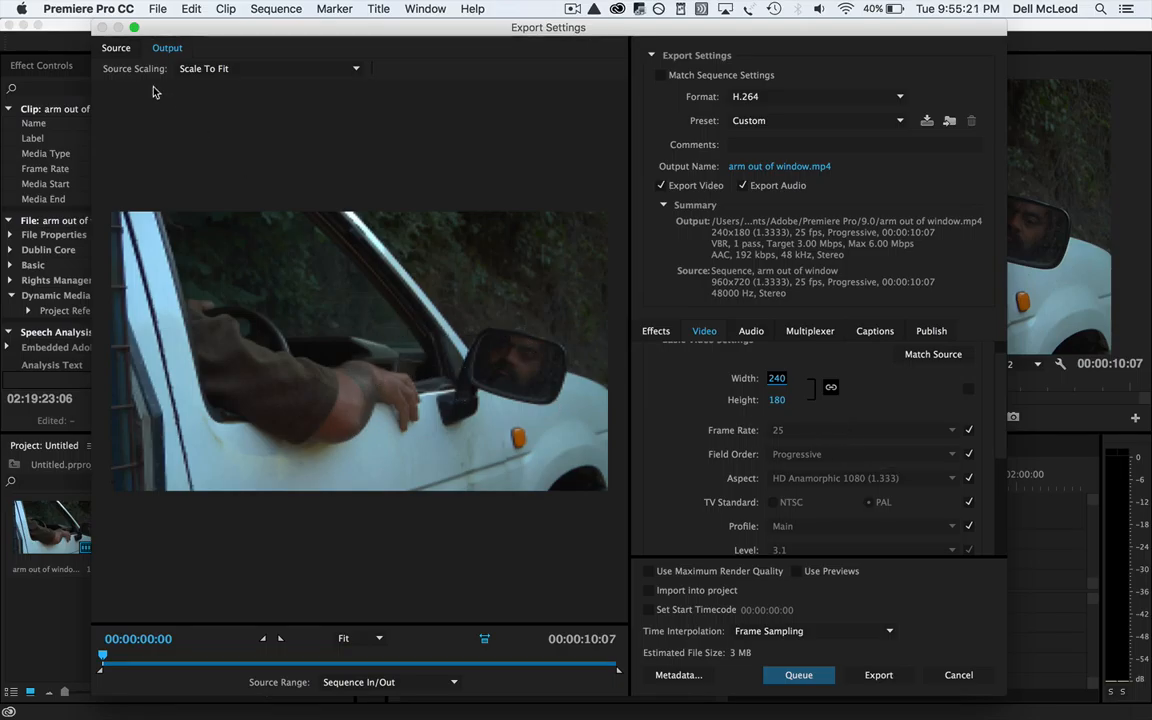
click(116, 49)
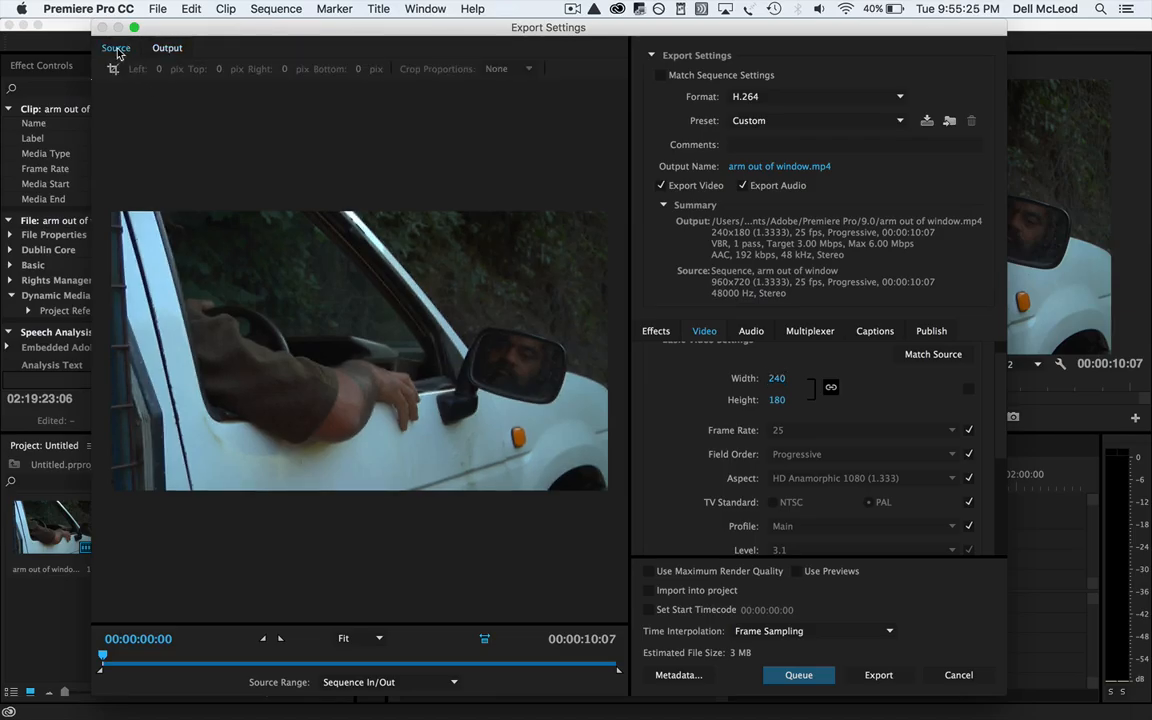
click(168, 49)
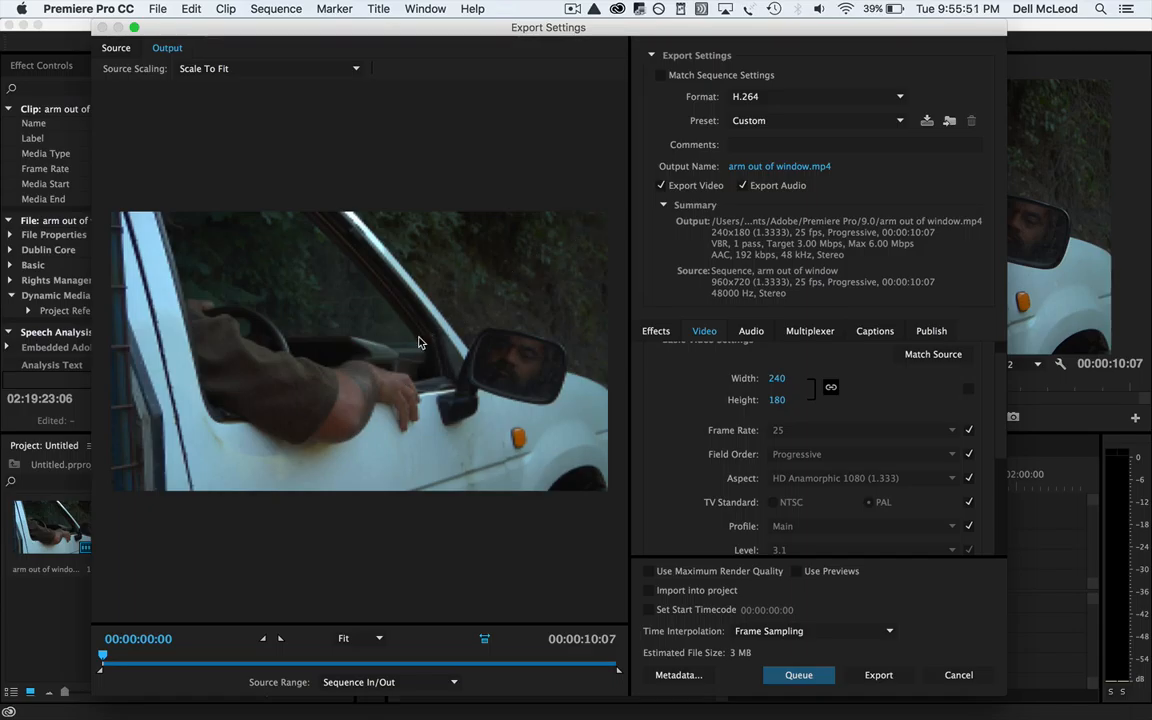
click(115, 49)
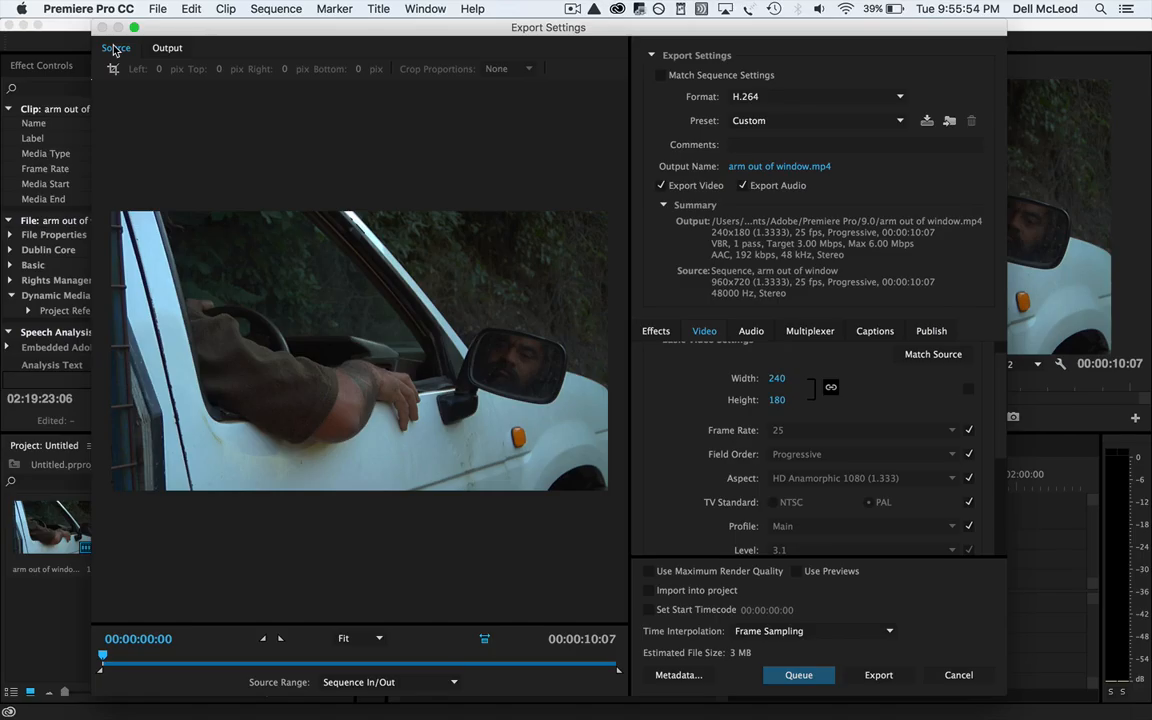
click(168, 50)
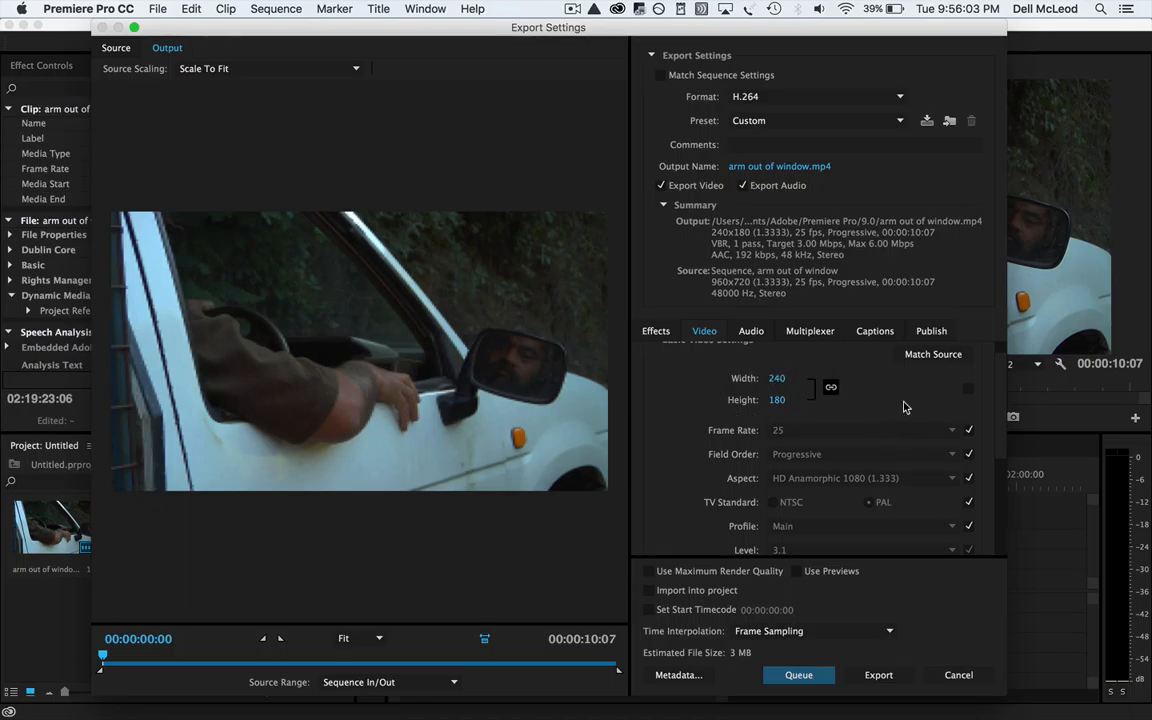
Step: Unlock the frame rate and TV standard from the source, setting them to 12.5 fps and PAL
click(968, 431)
click(880, 430)
click(822, 478)
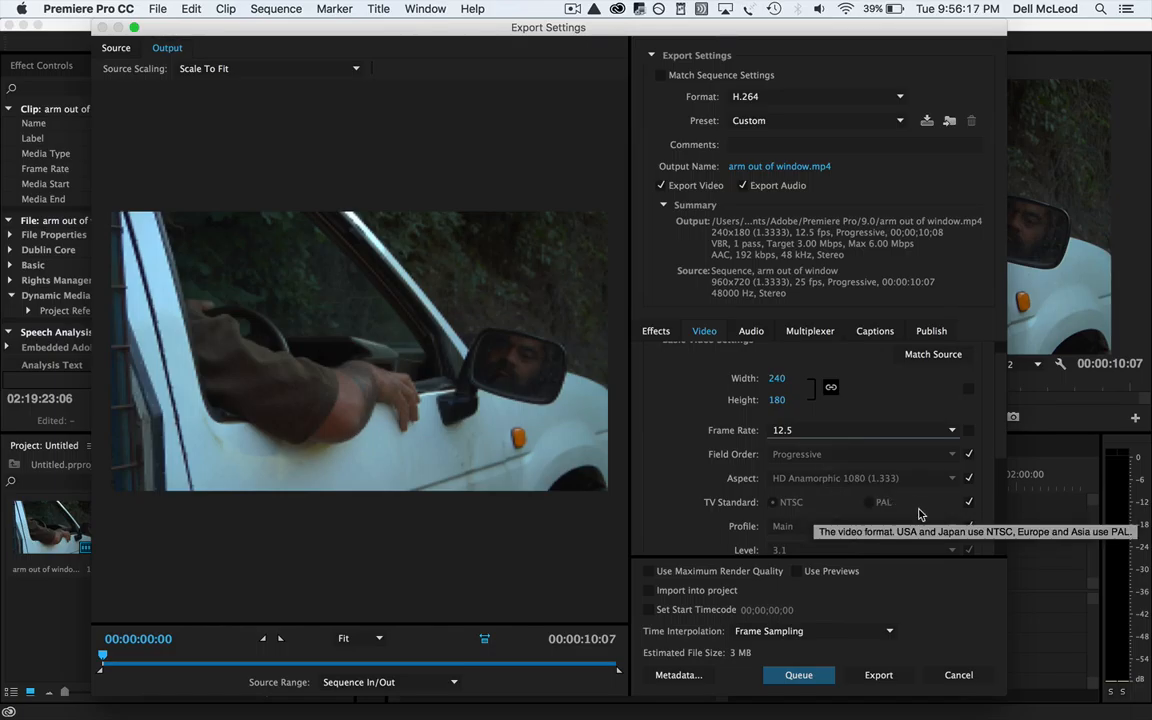
click(968, 503)
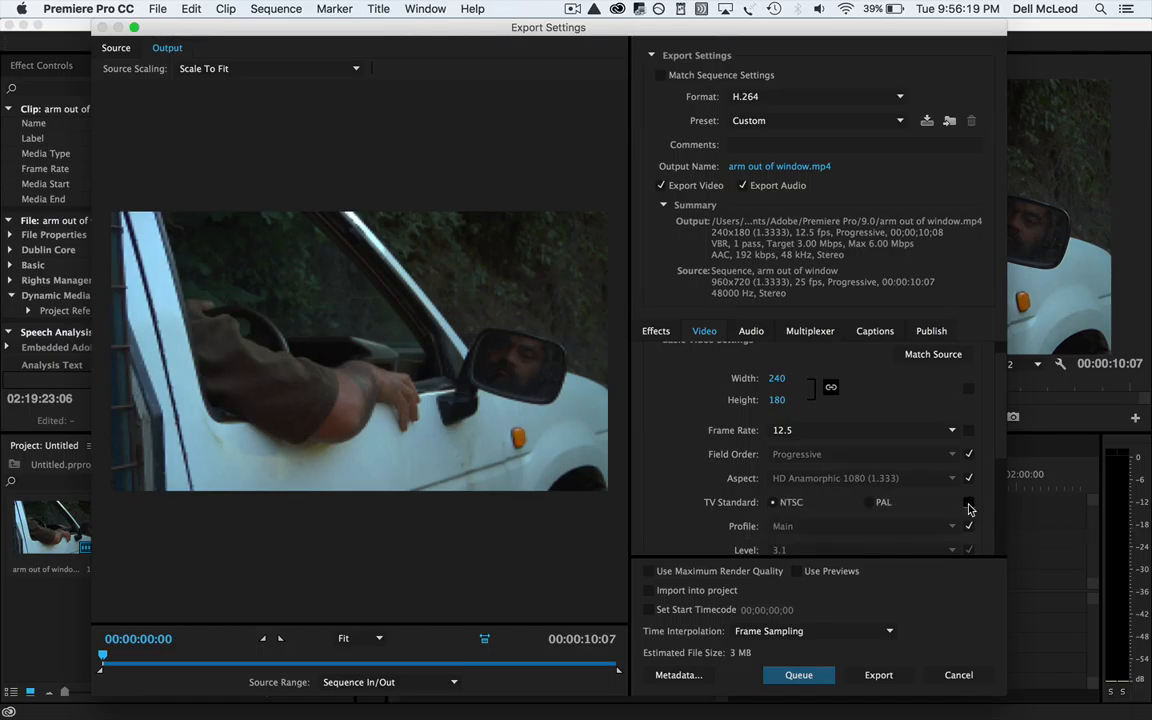
click(867, 503)
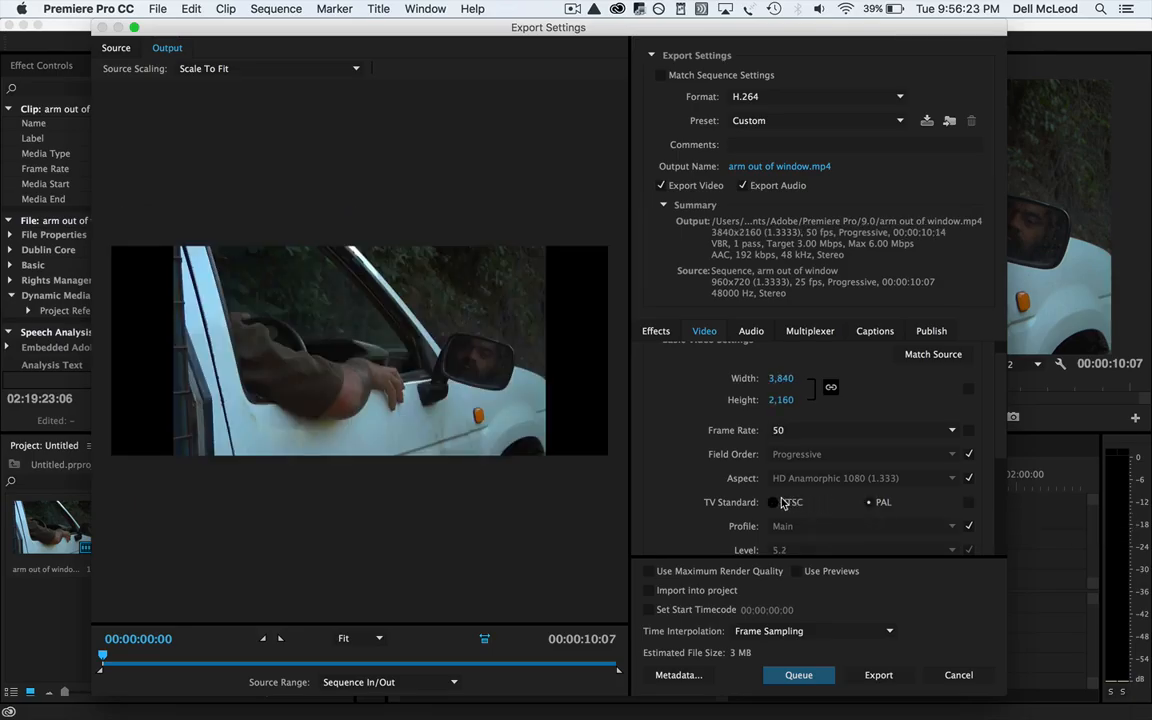
Step: Set the export frame rate to 12 fps and the frame width to 240 with linked proportions
click(943, 433)
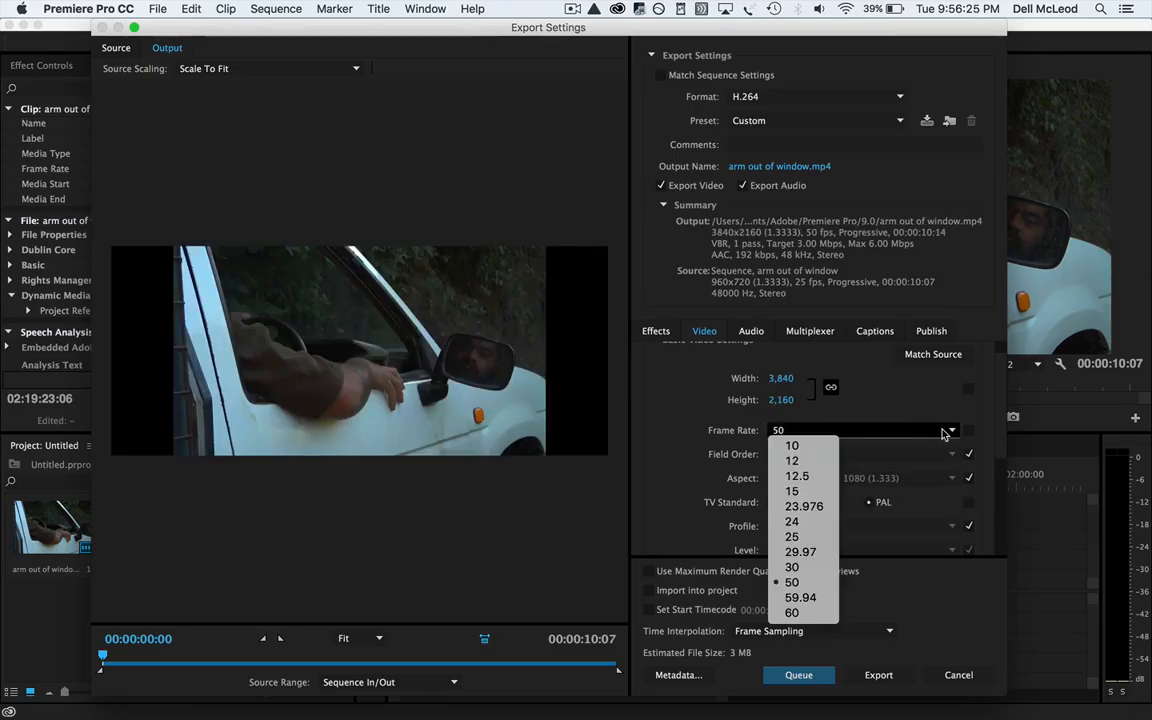
click(816, 470)
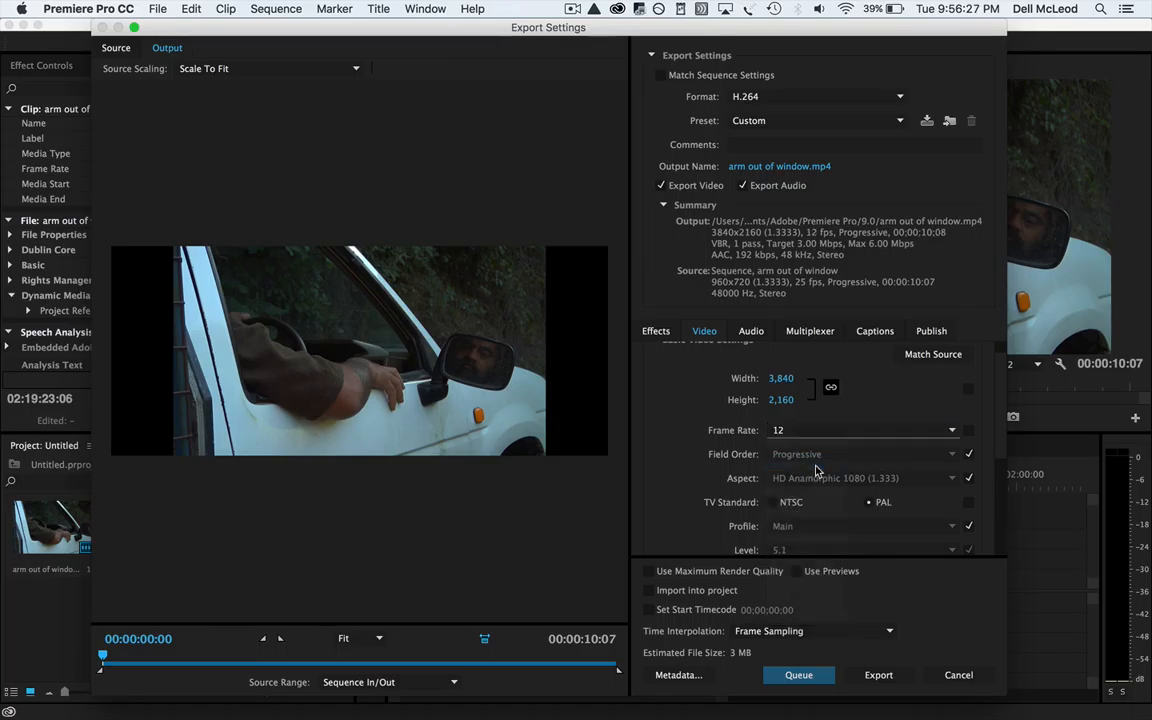
click(783, 378)
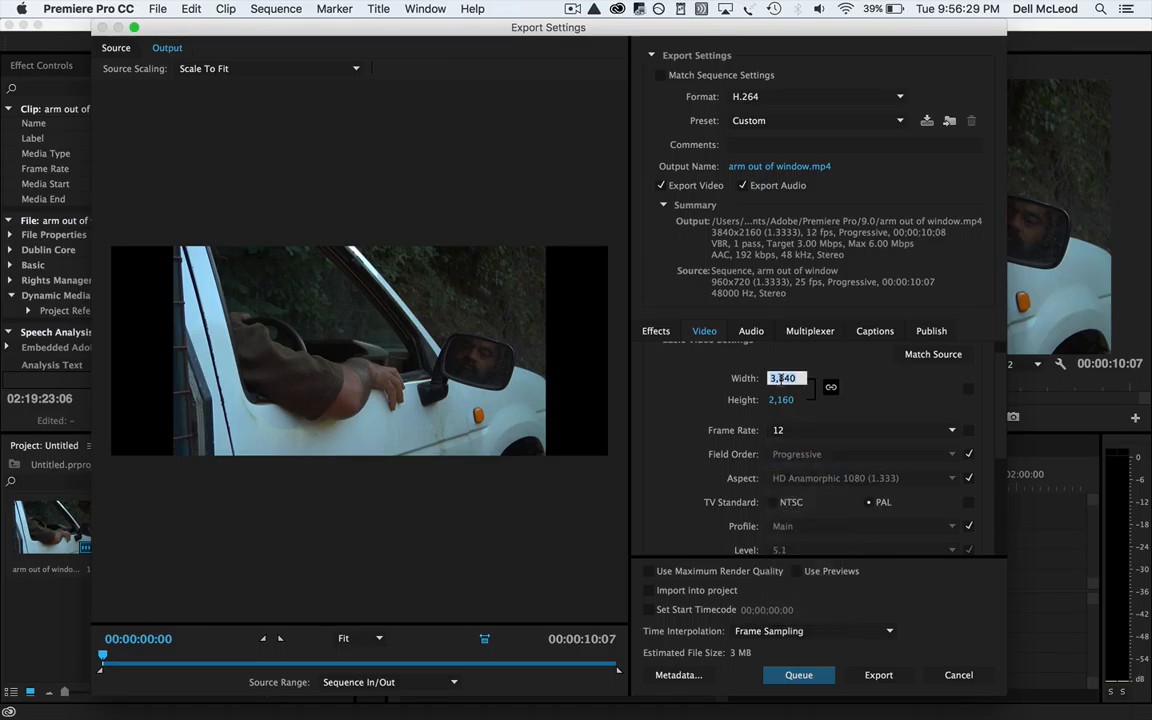
text(240)
key(Return)
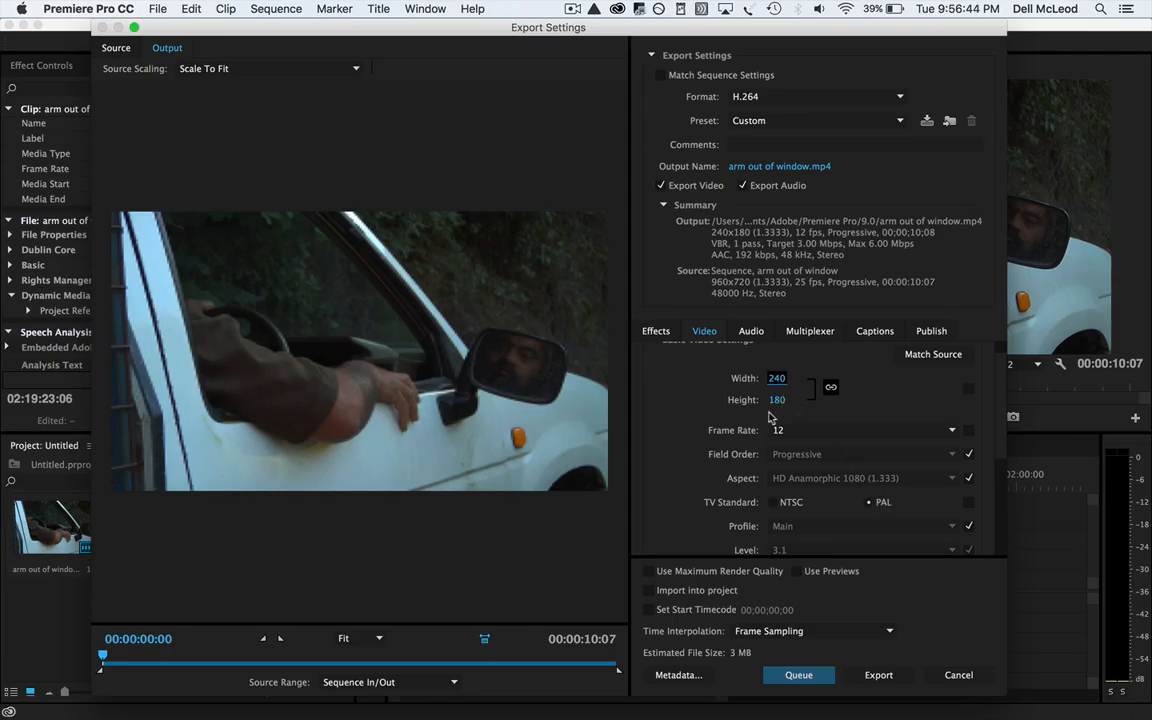
Step: Compare the source picture with the output preview at the reduced frame size and frame rate
click(115, 50)
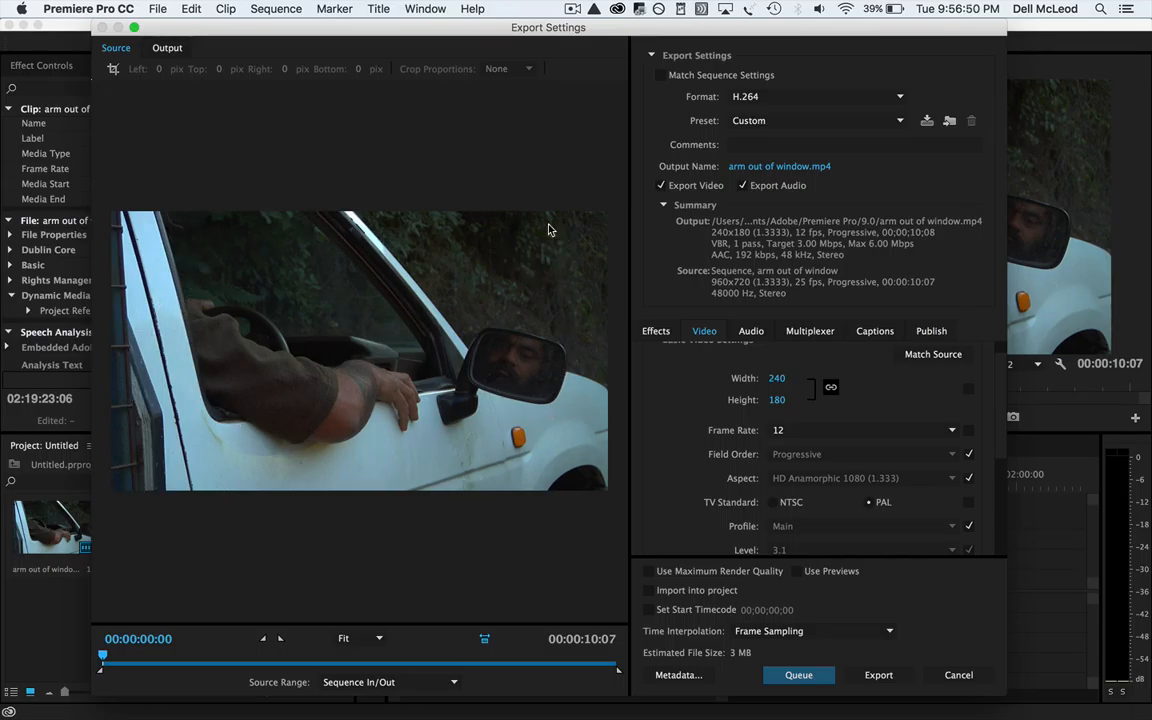
click(162, 48)
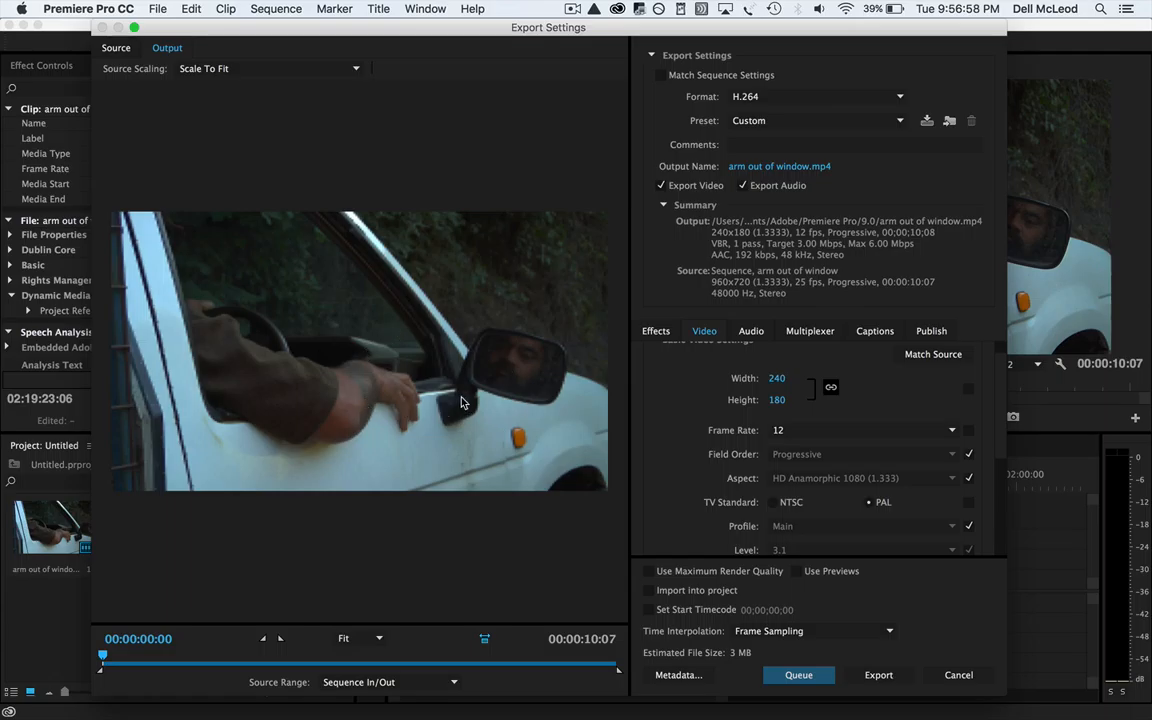
click(114, 49)
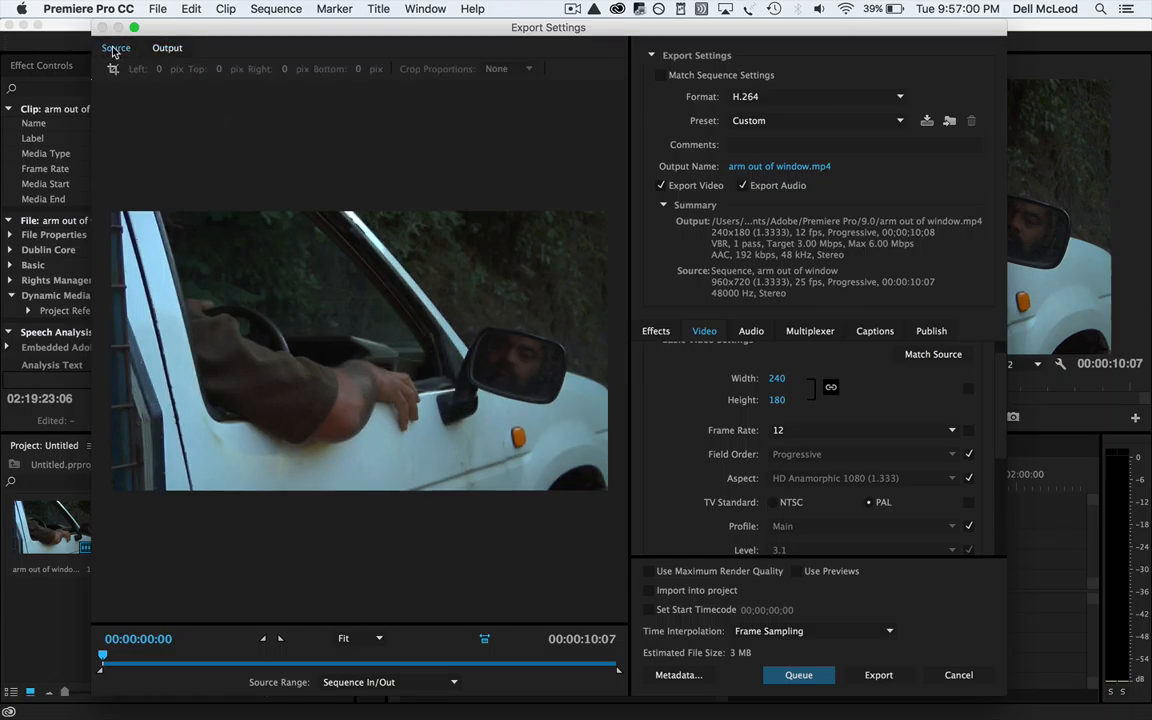
click(166, 50)
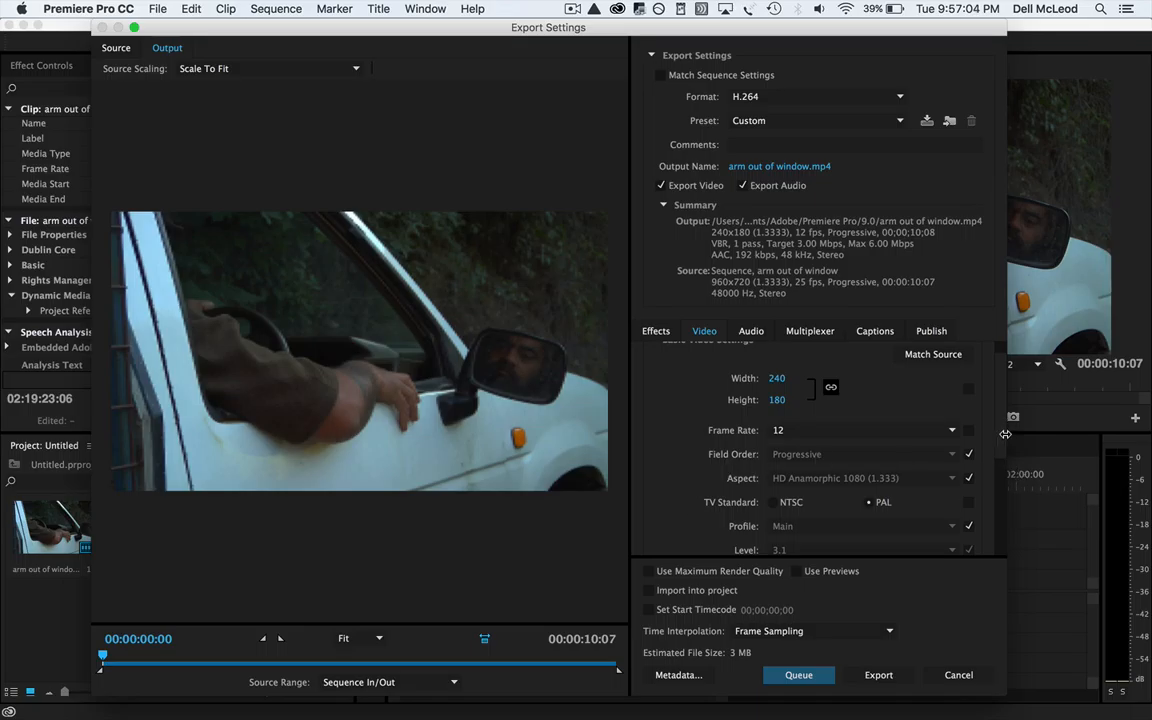
Step: Check the bitrate and audio settings and export the sequence as the H.264 file arm out of window.mp4
scroll(1001, 432, down, 5)
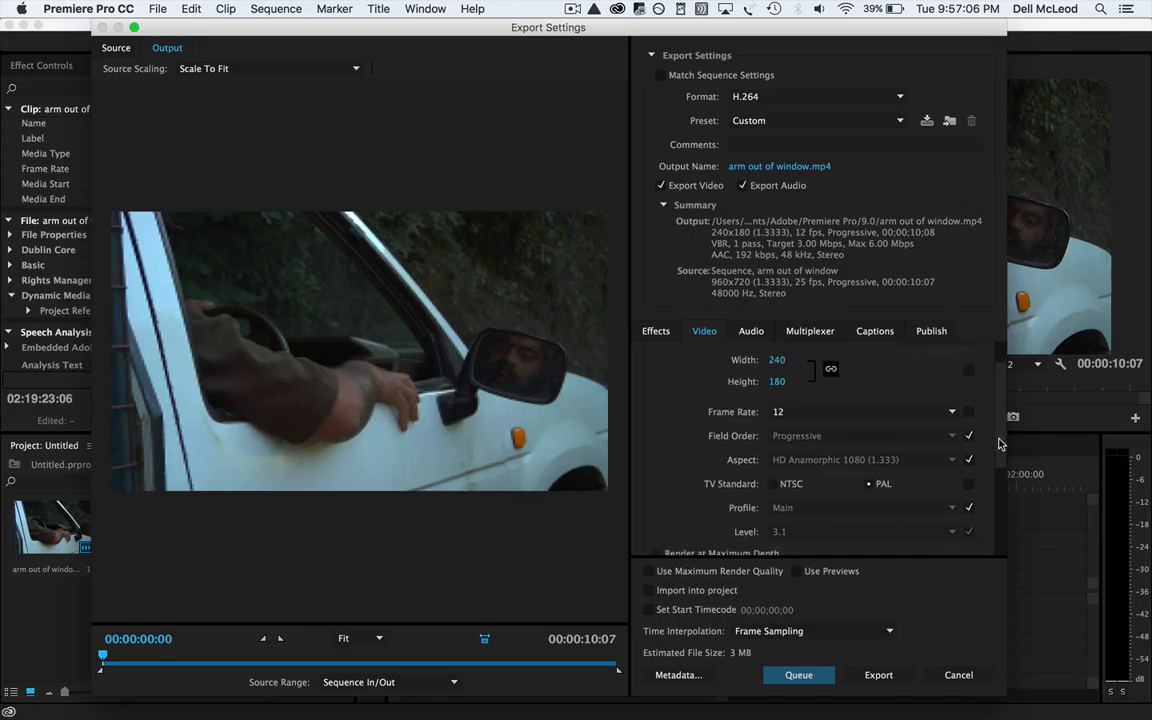
scroll(1010, 508, down, 2)
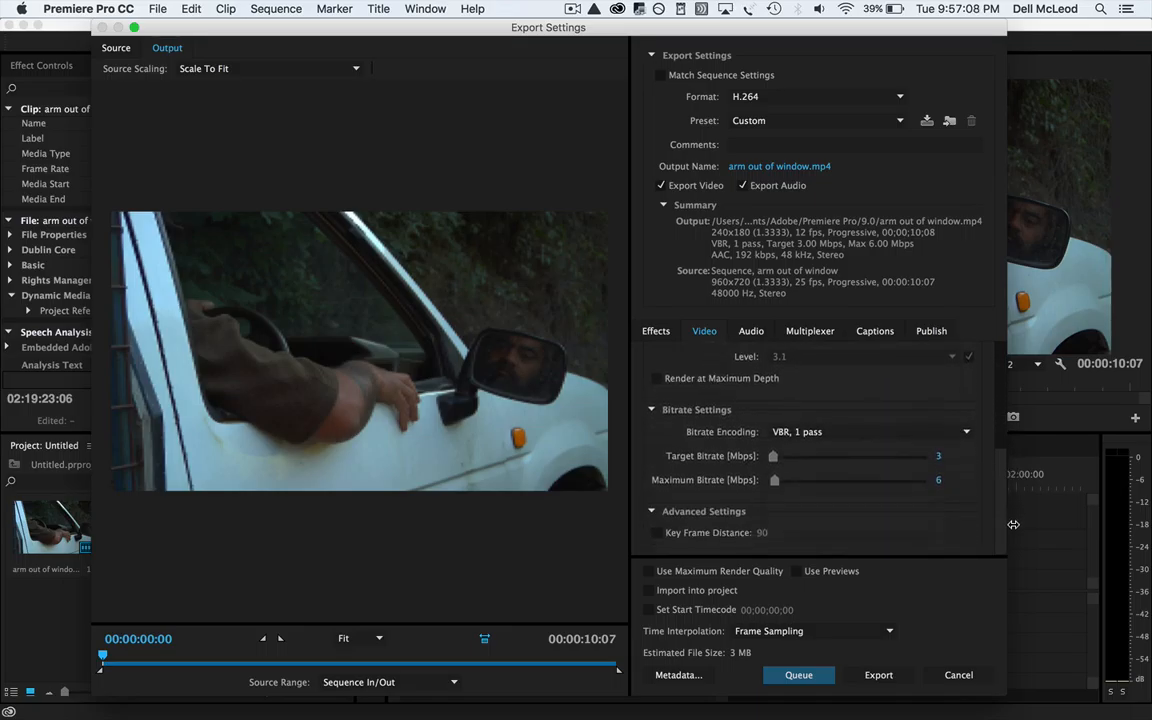
drag(1013, 524, 1006, 405)
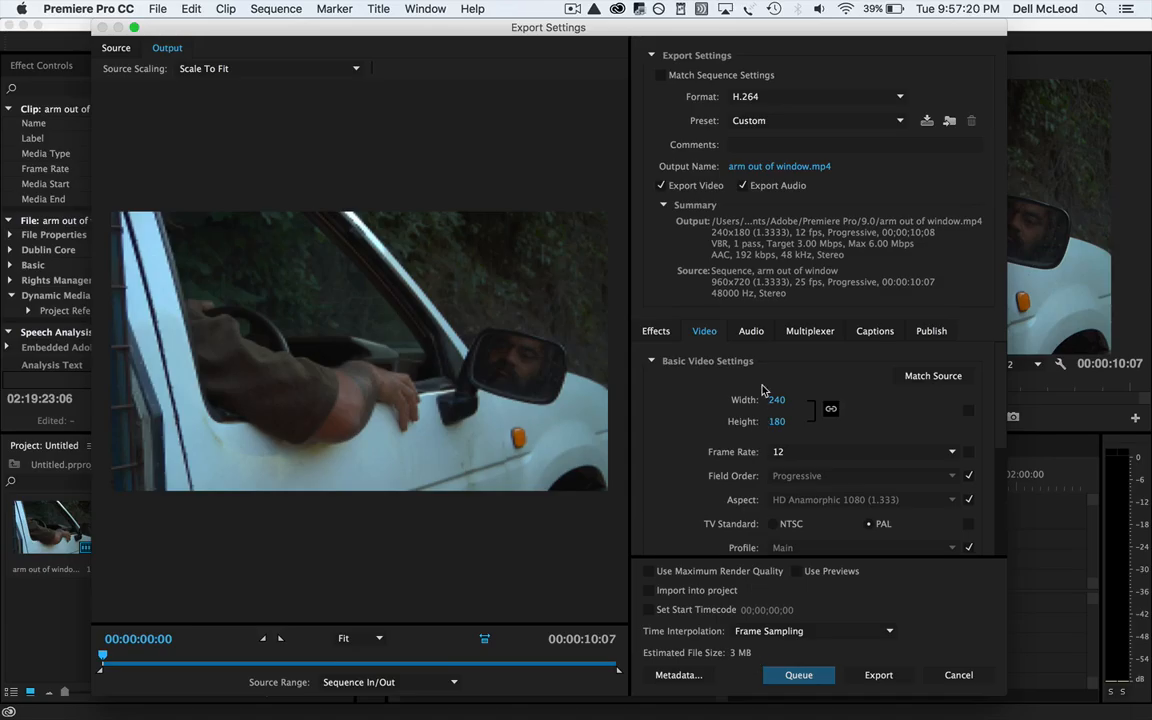
click(752, 335)
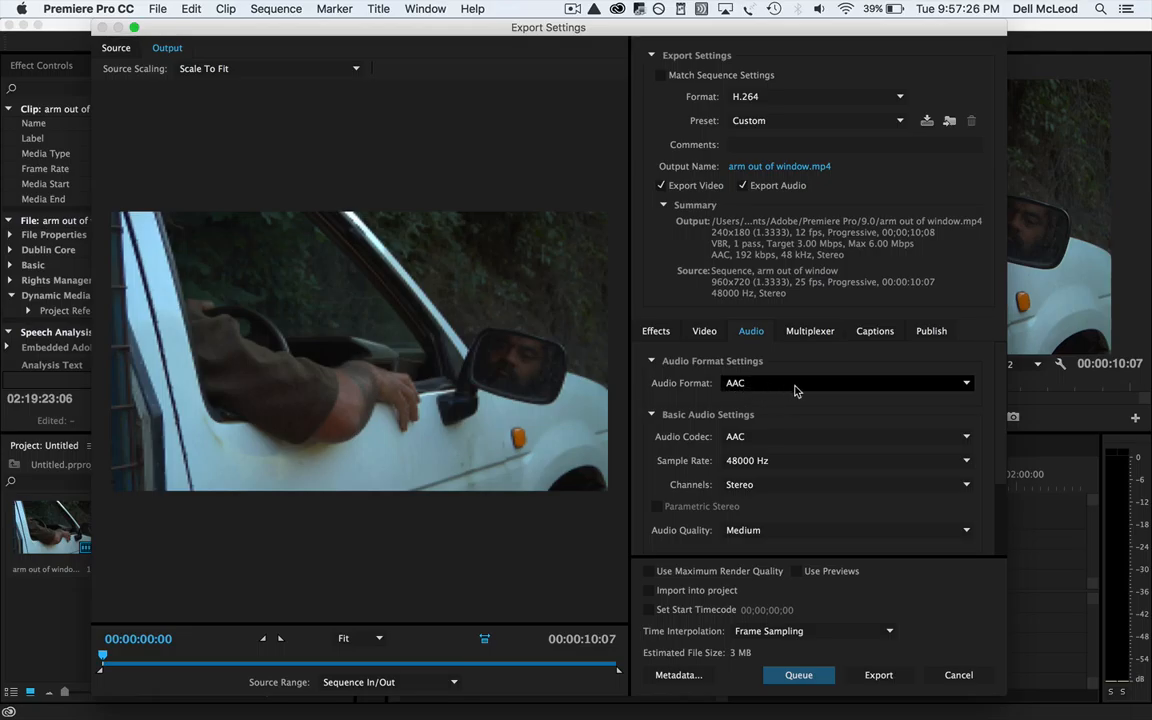
click(703, 333)
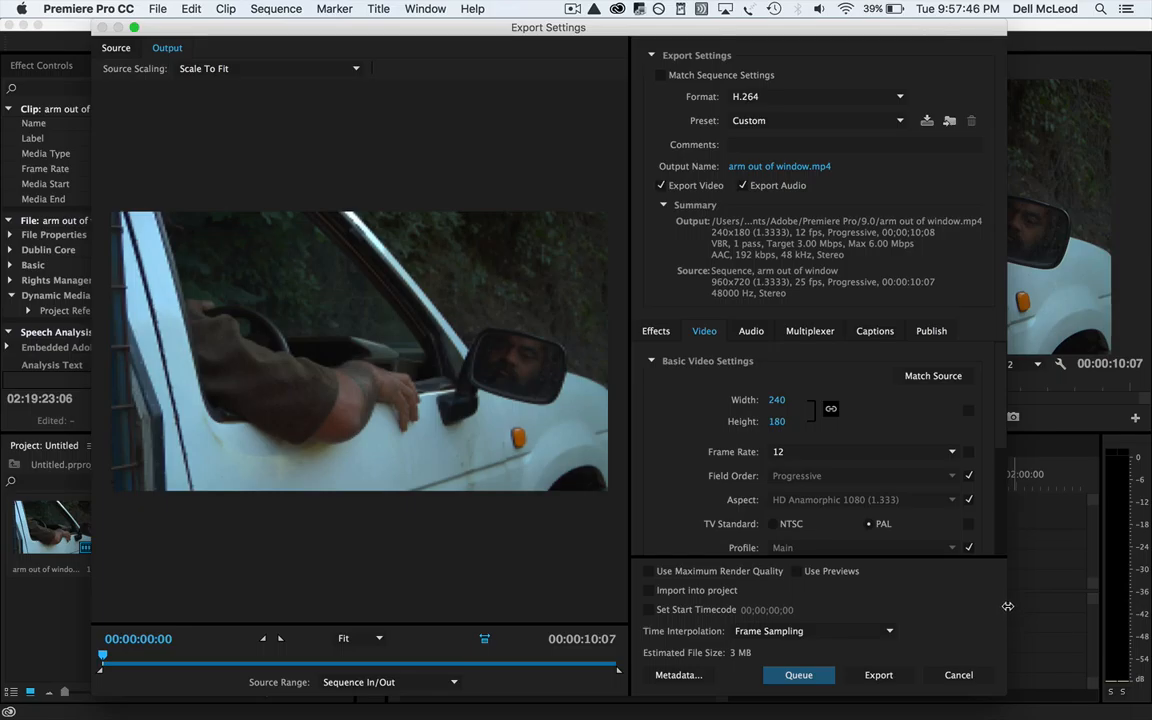
click(877, 676)
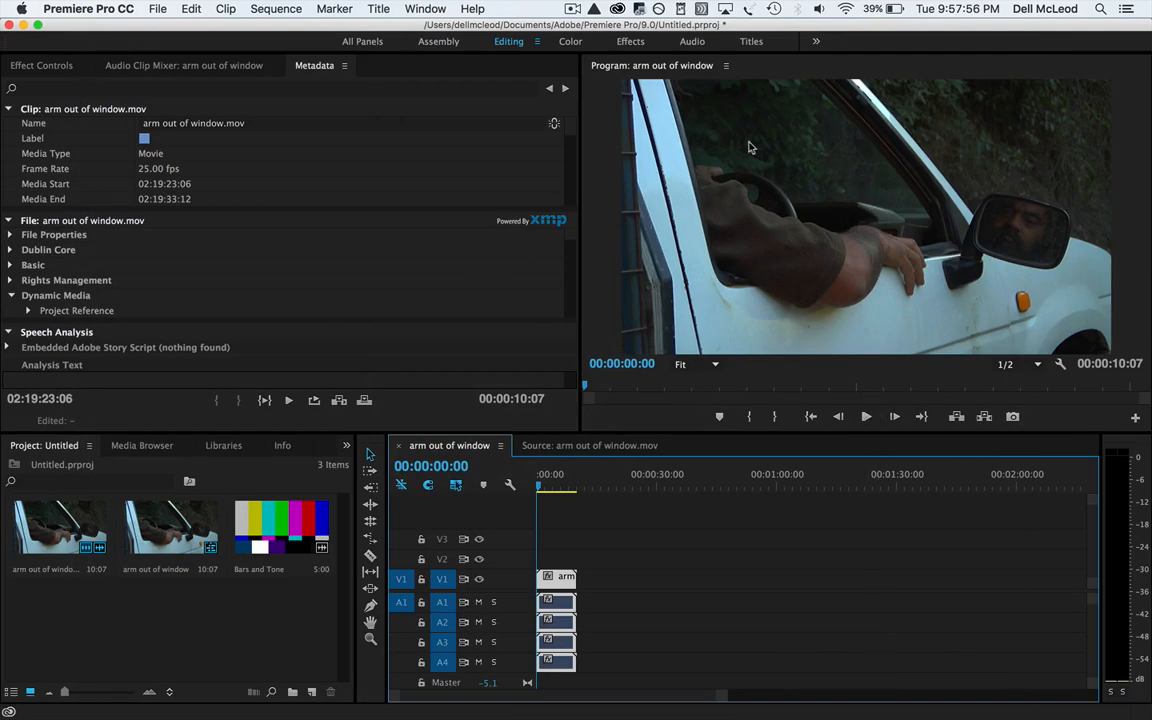
click(572, 8)
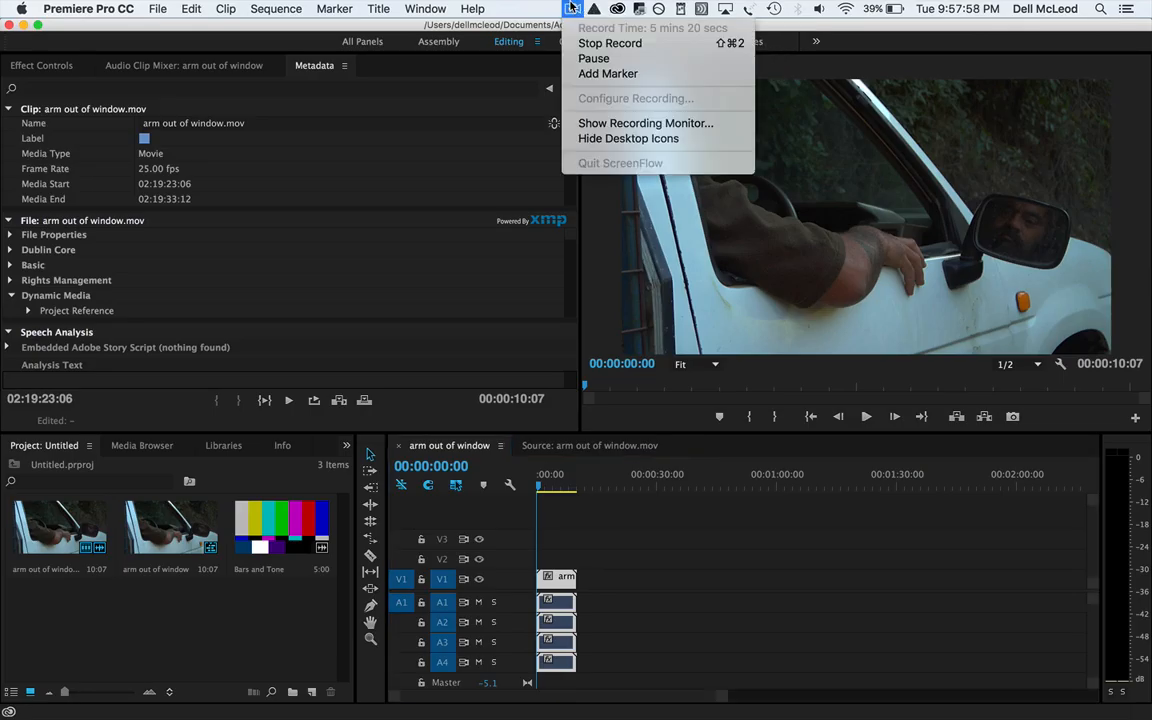